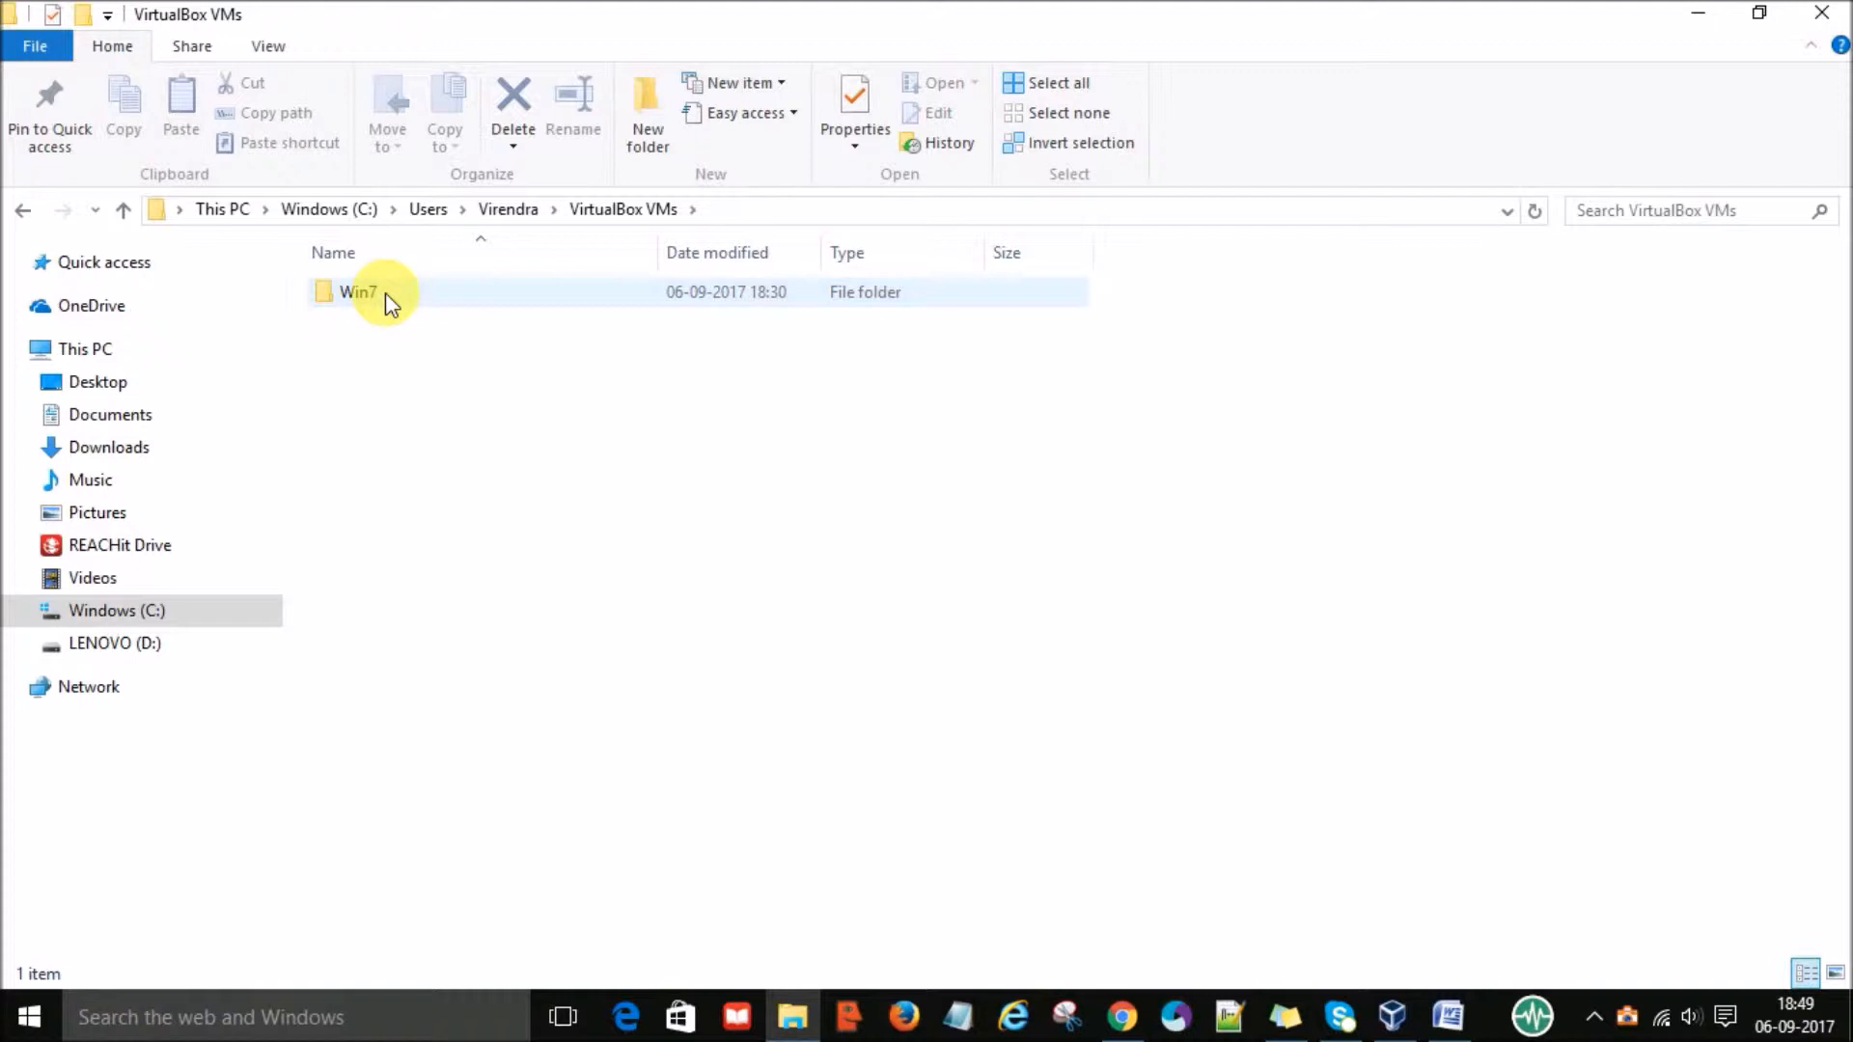
# Open the Win7 virtual machine folder and check the properties of the Win7.vdi disk image
pyautogui.doubleClick(385, 293)
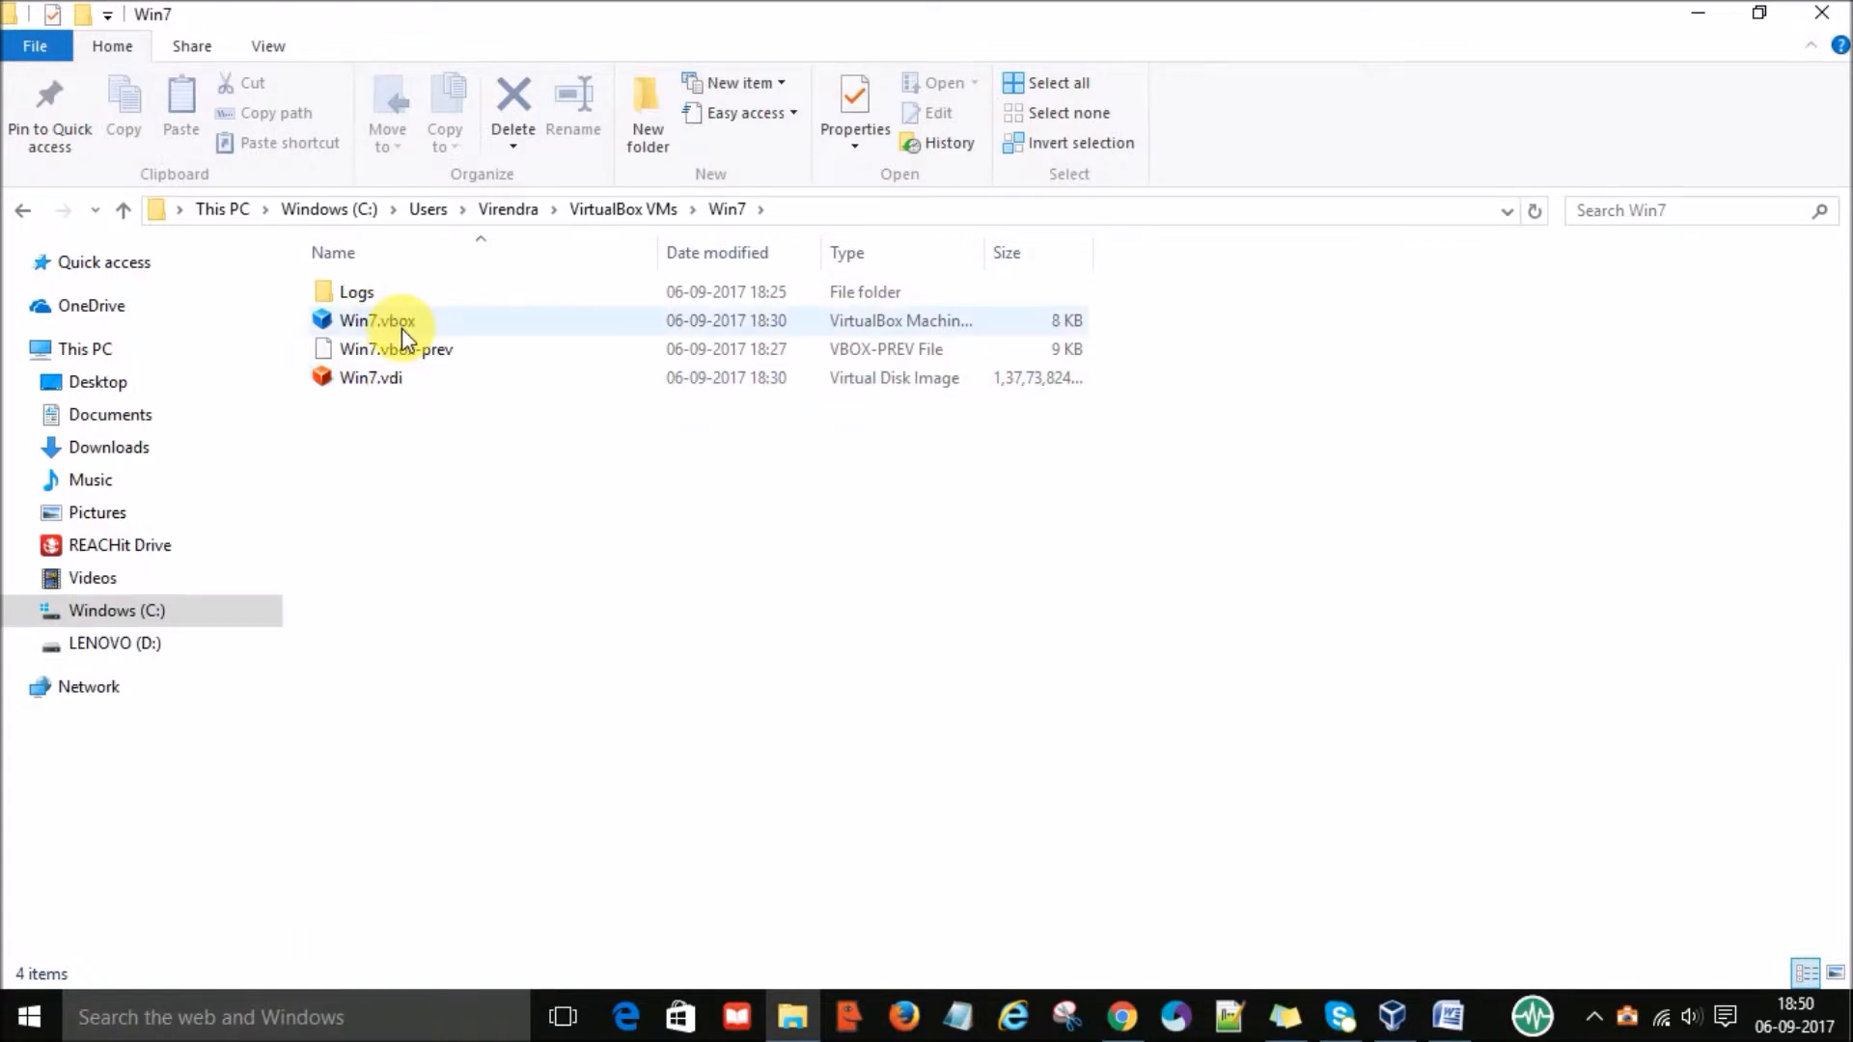
pyautogui.click(398, 378)
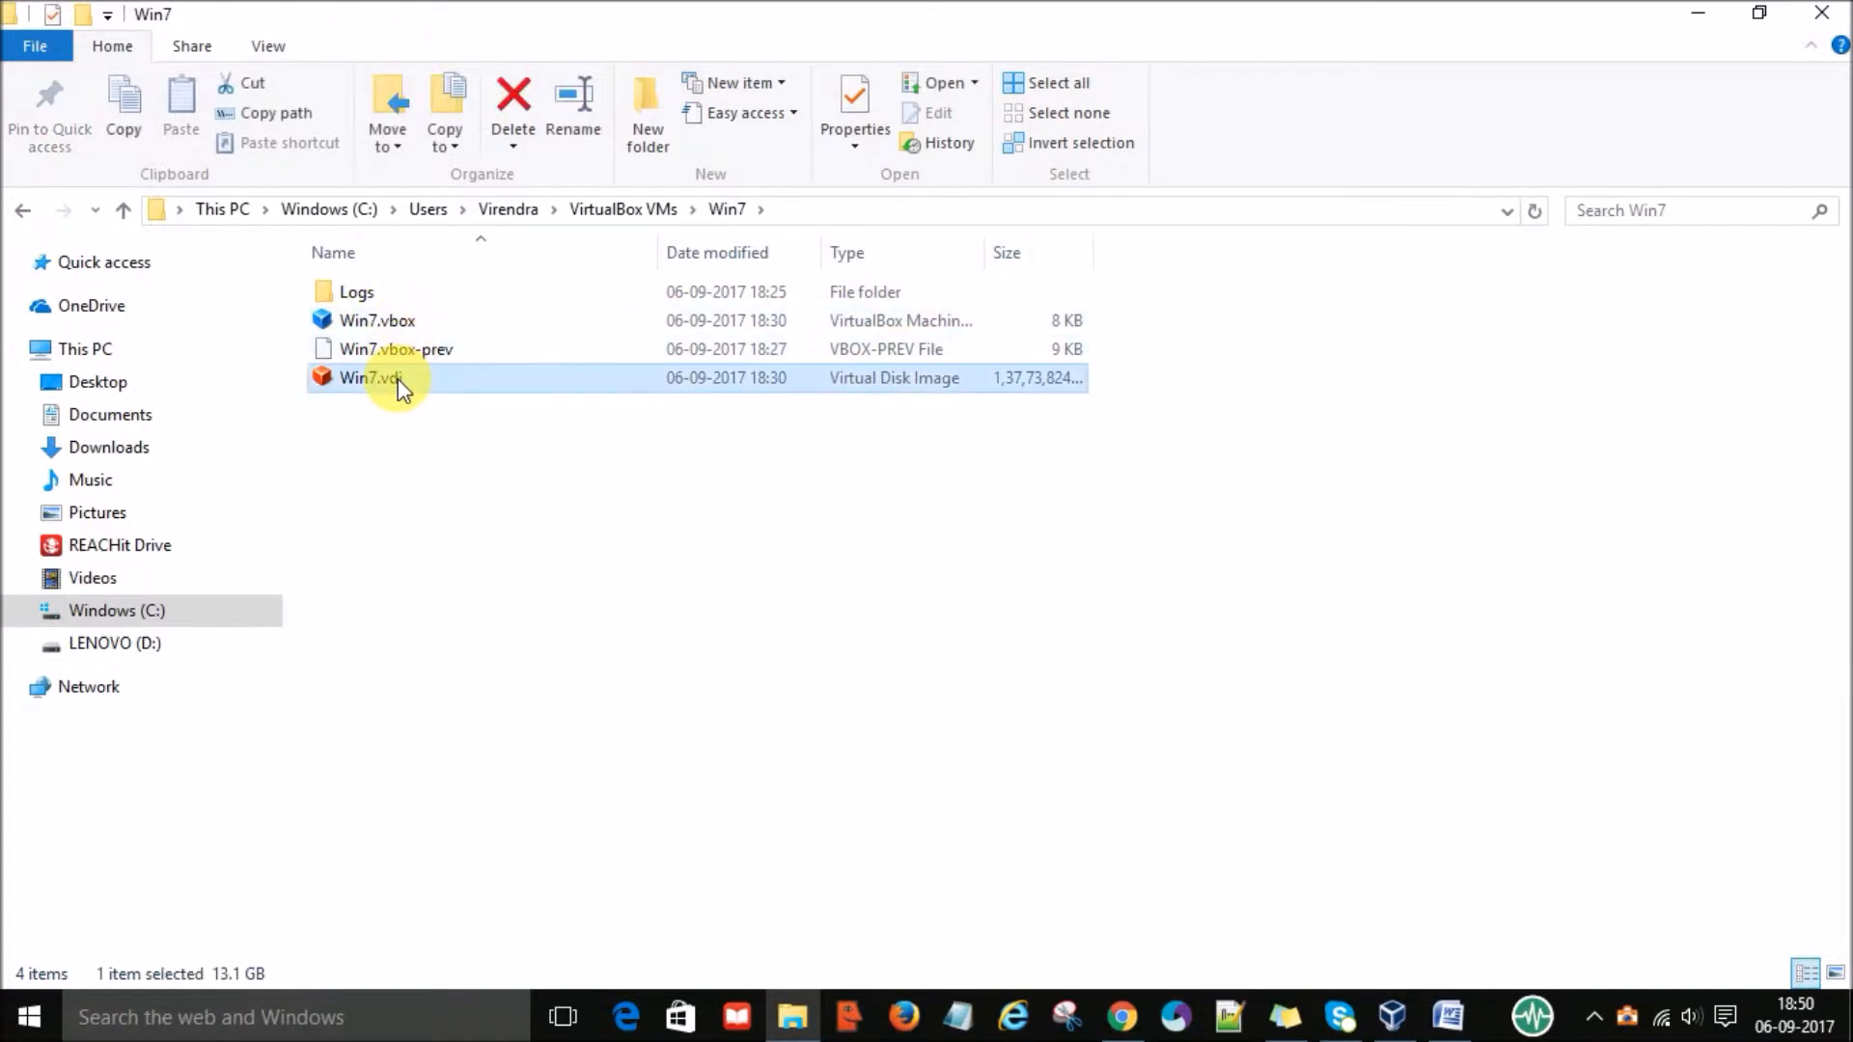
pyautogui.rightClick(398, 378)
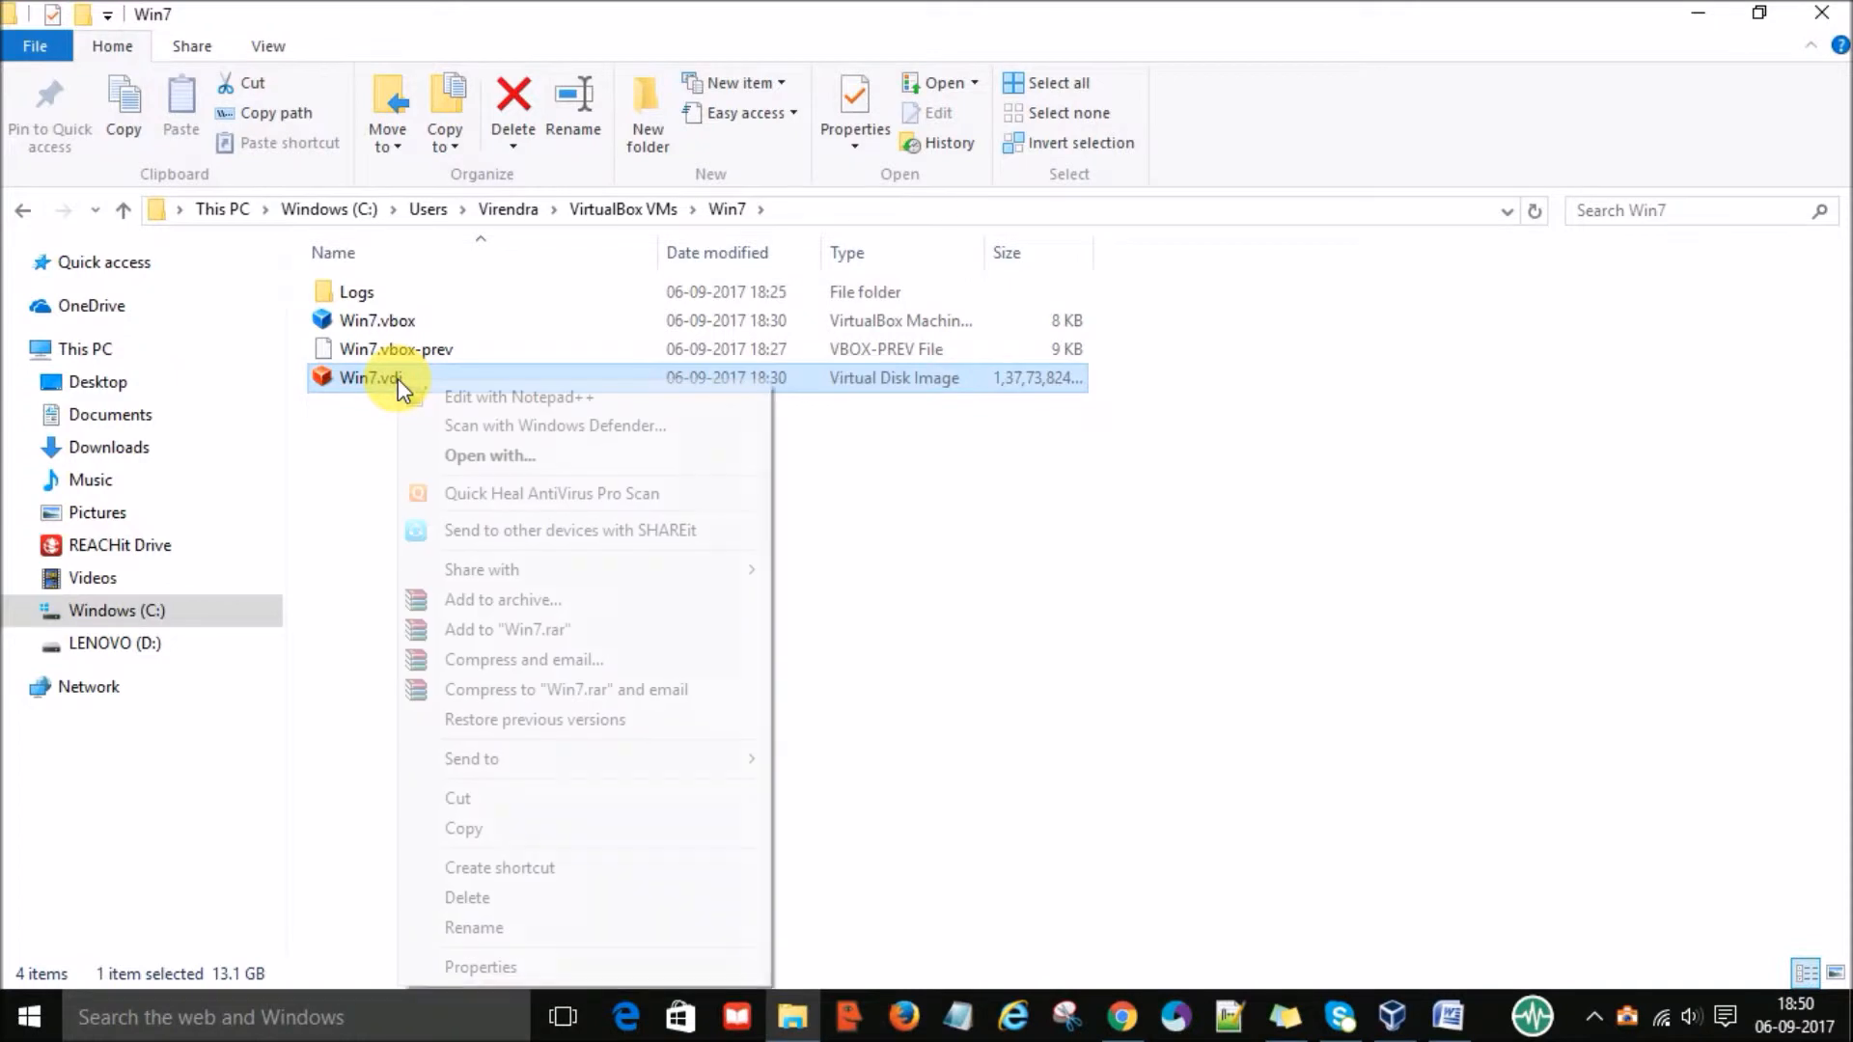
pyautogui.click(501, 958)
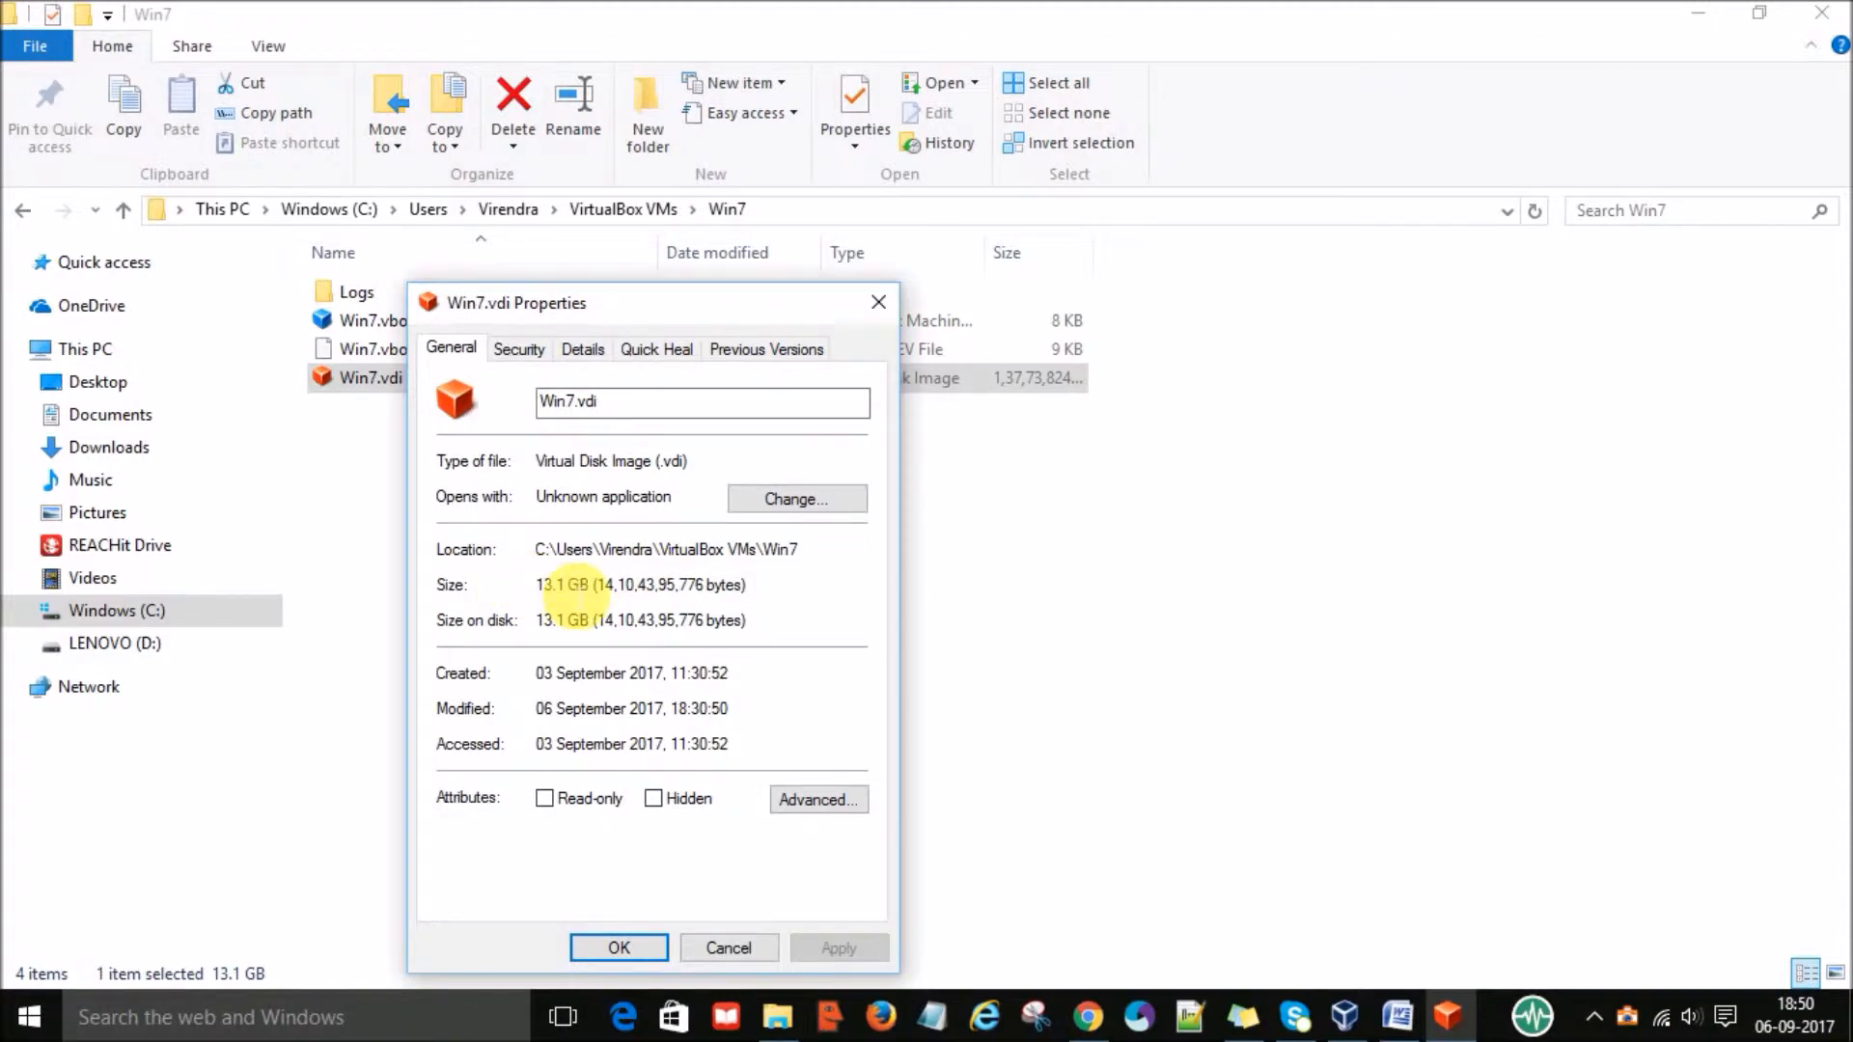
pyautogui.click(734, 947)
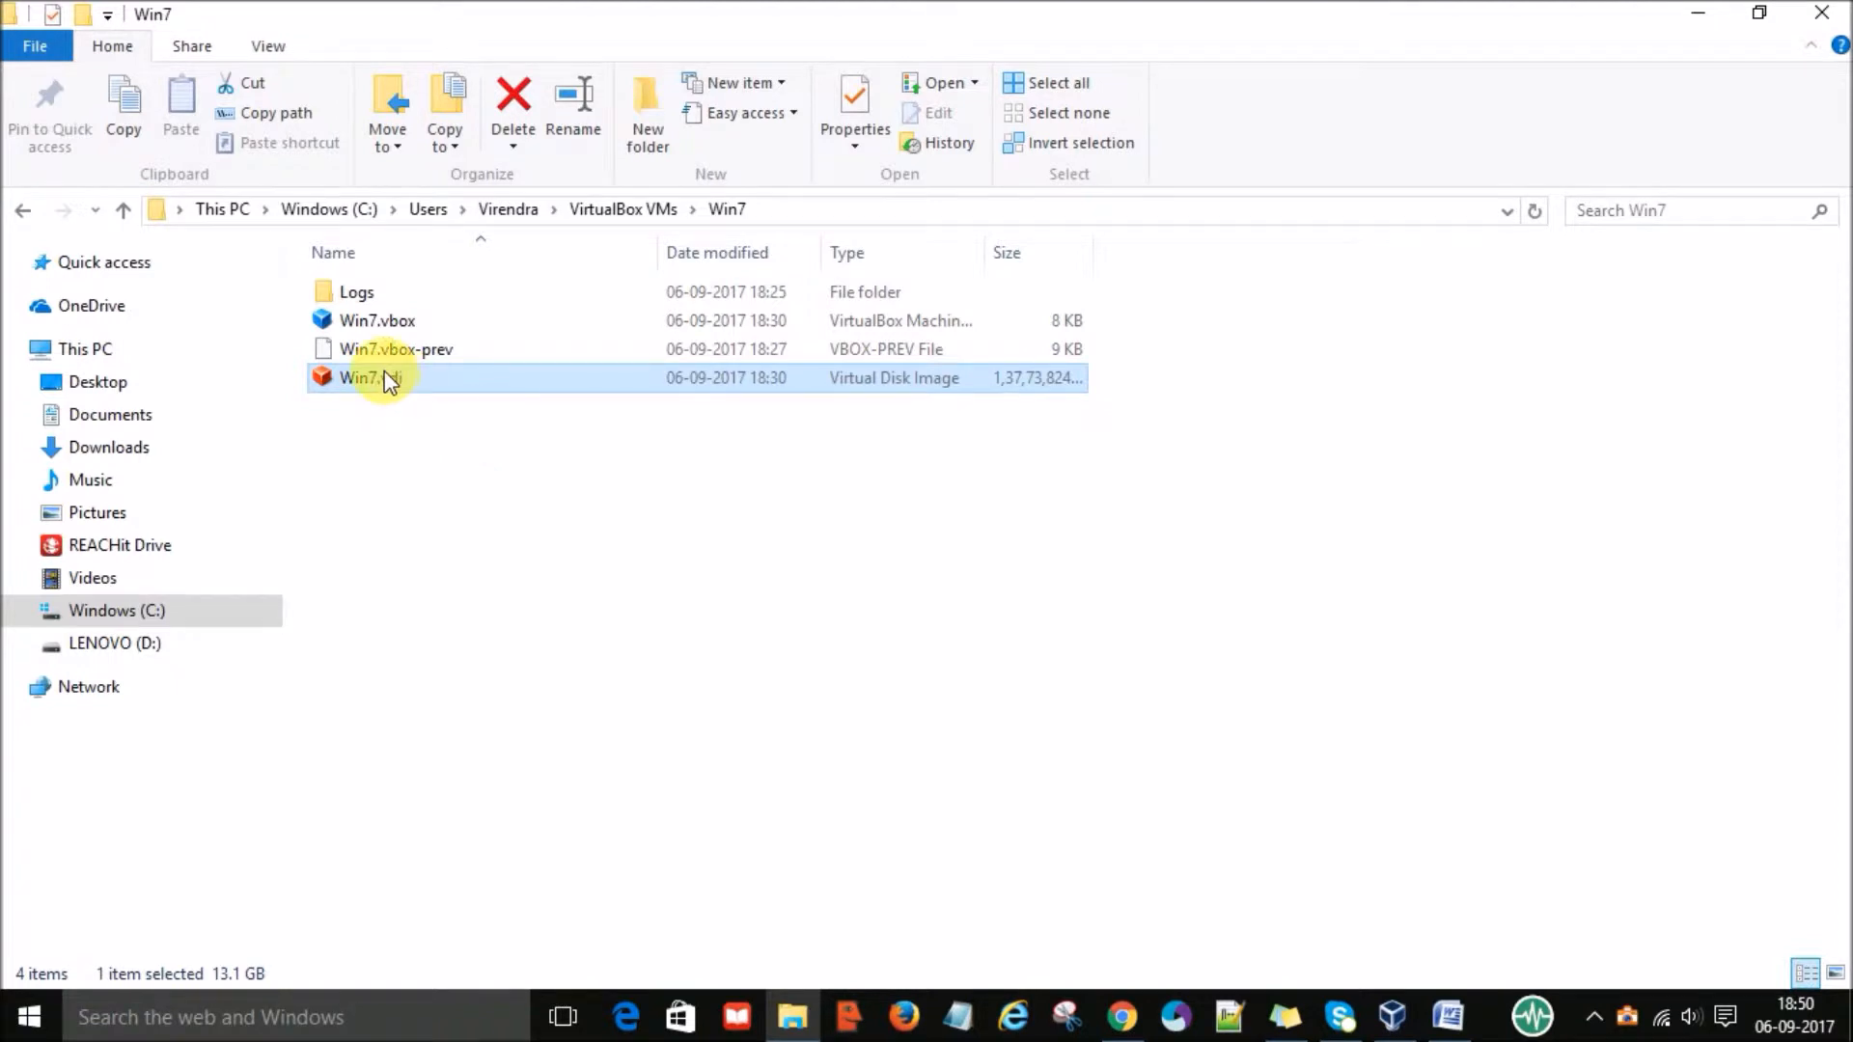
# Copy the full path of the Win7 folder and switch to Oracle VM VirtualBox Manager
pyautogui.click(787, 218)
pyautogui.hotkey('ctrl', 'c')
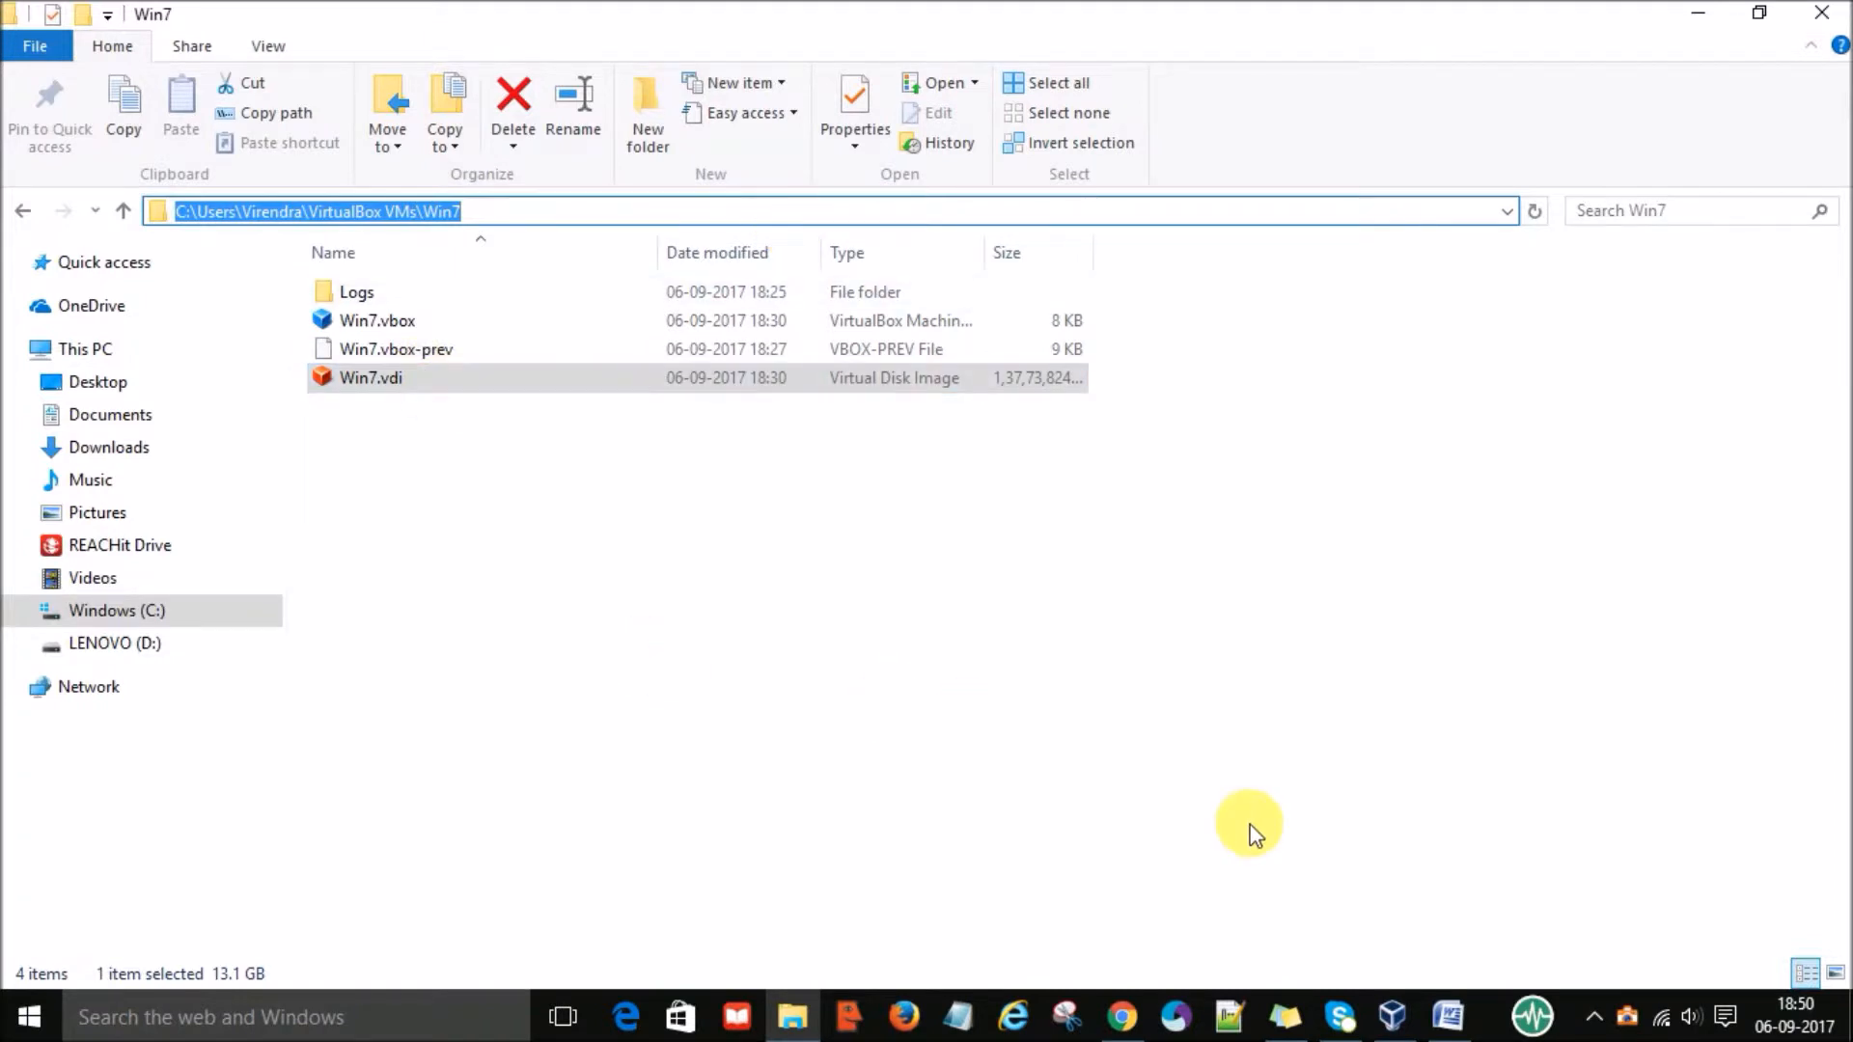
pyautogui.click(1392, 1015)
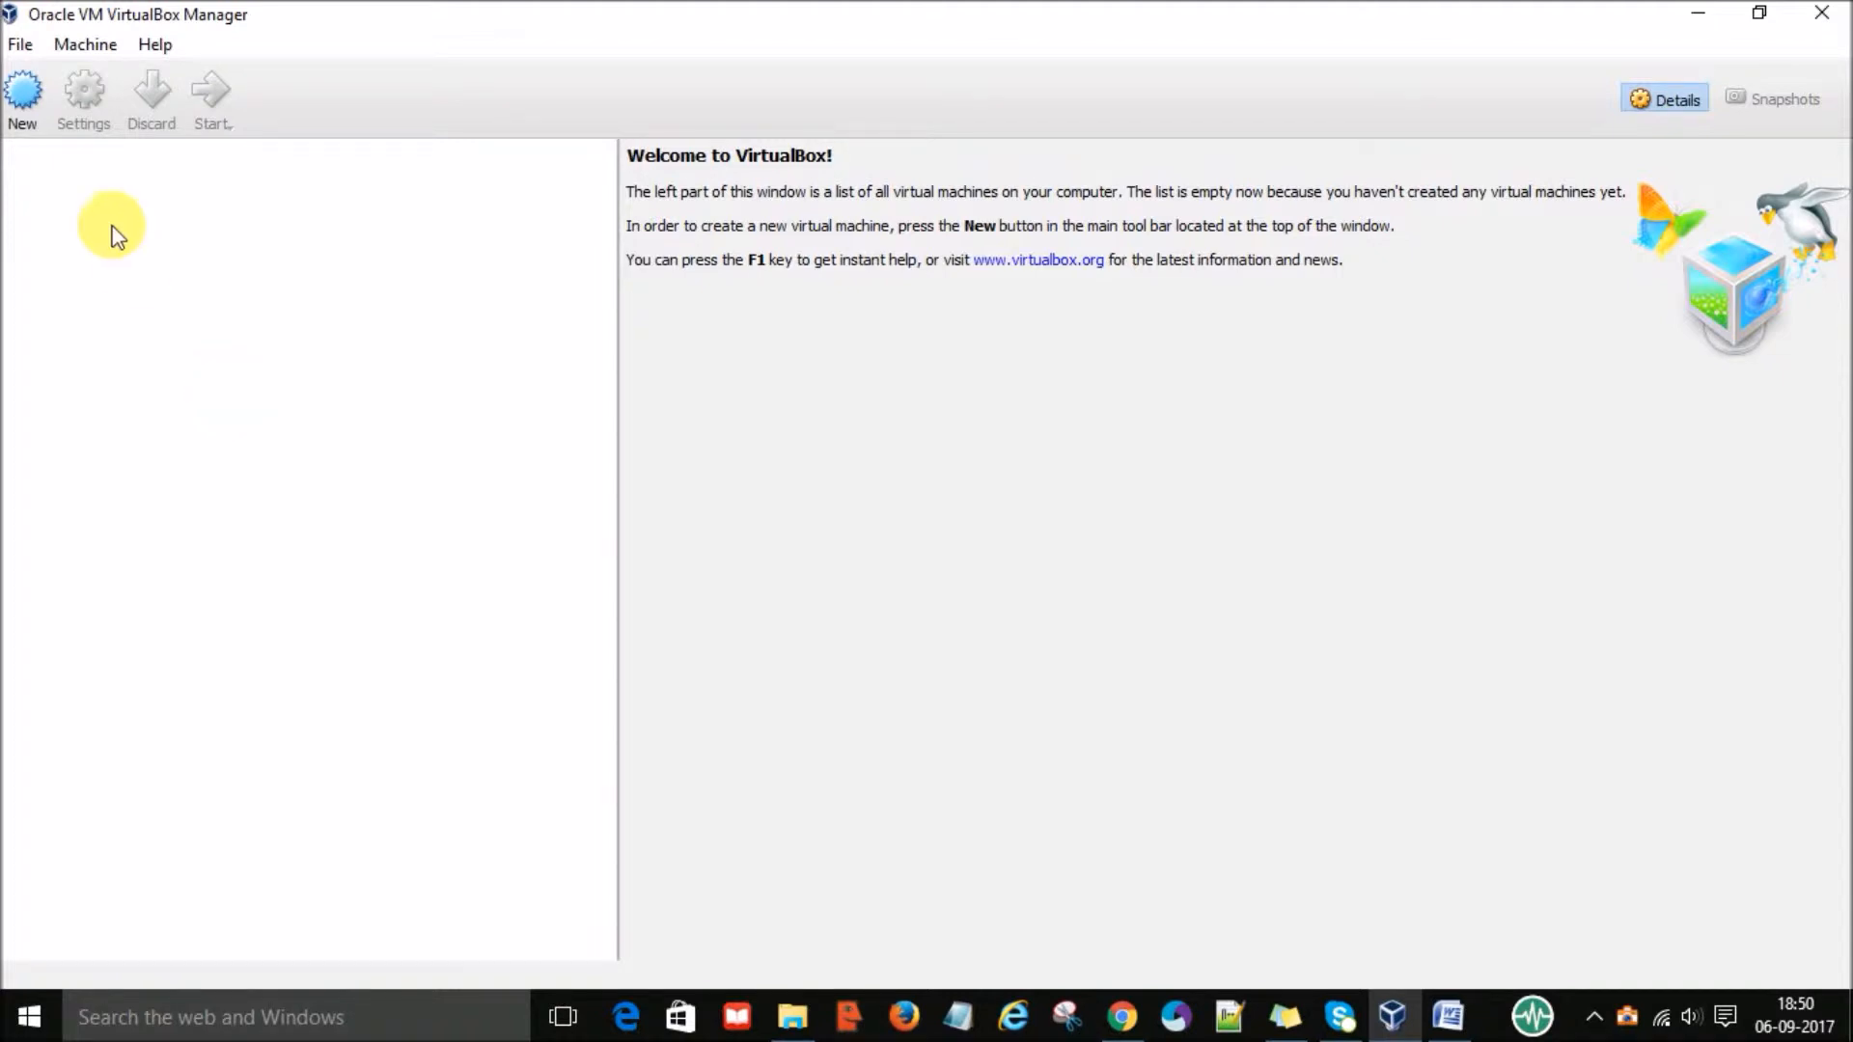
# Start a new virtual machine named Win7OSMachine, accepting Microsoft Windows, Windows 7 (64-bit) and 2048 MB of memory
pyautogui.click(27, 102)
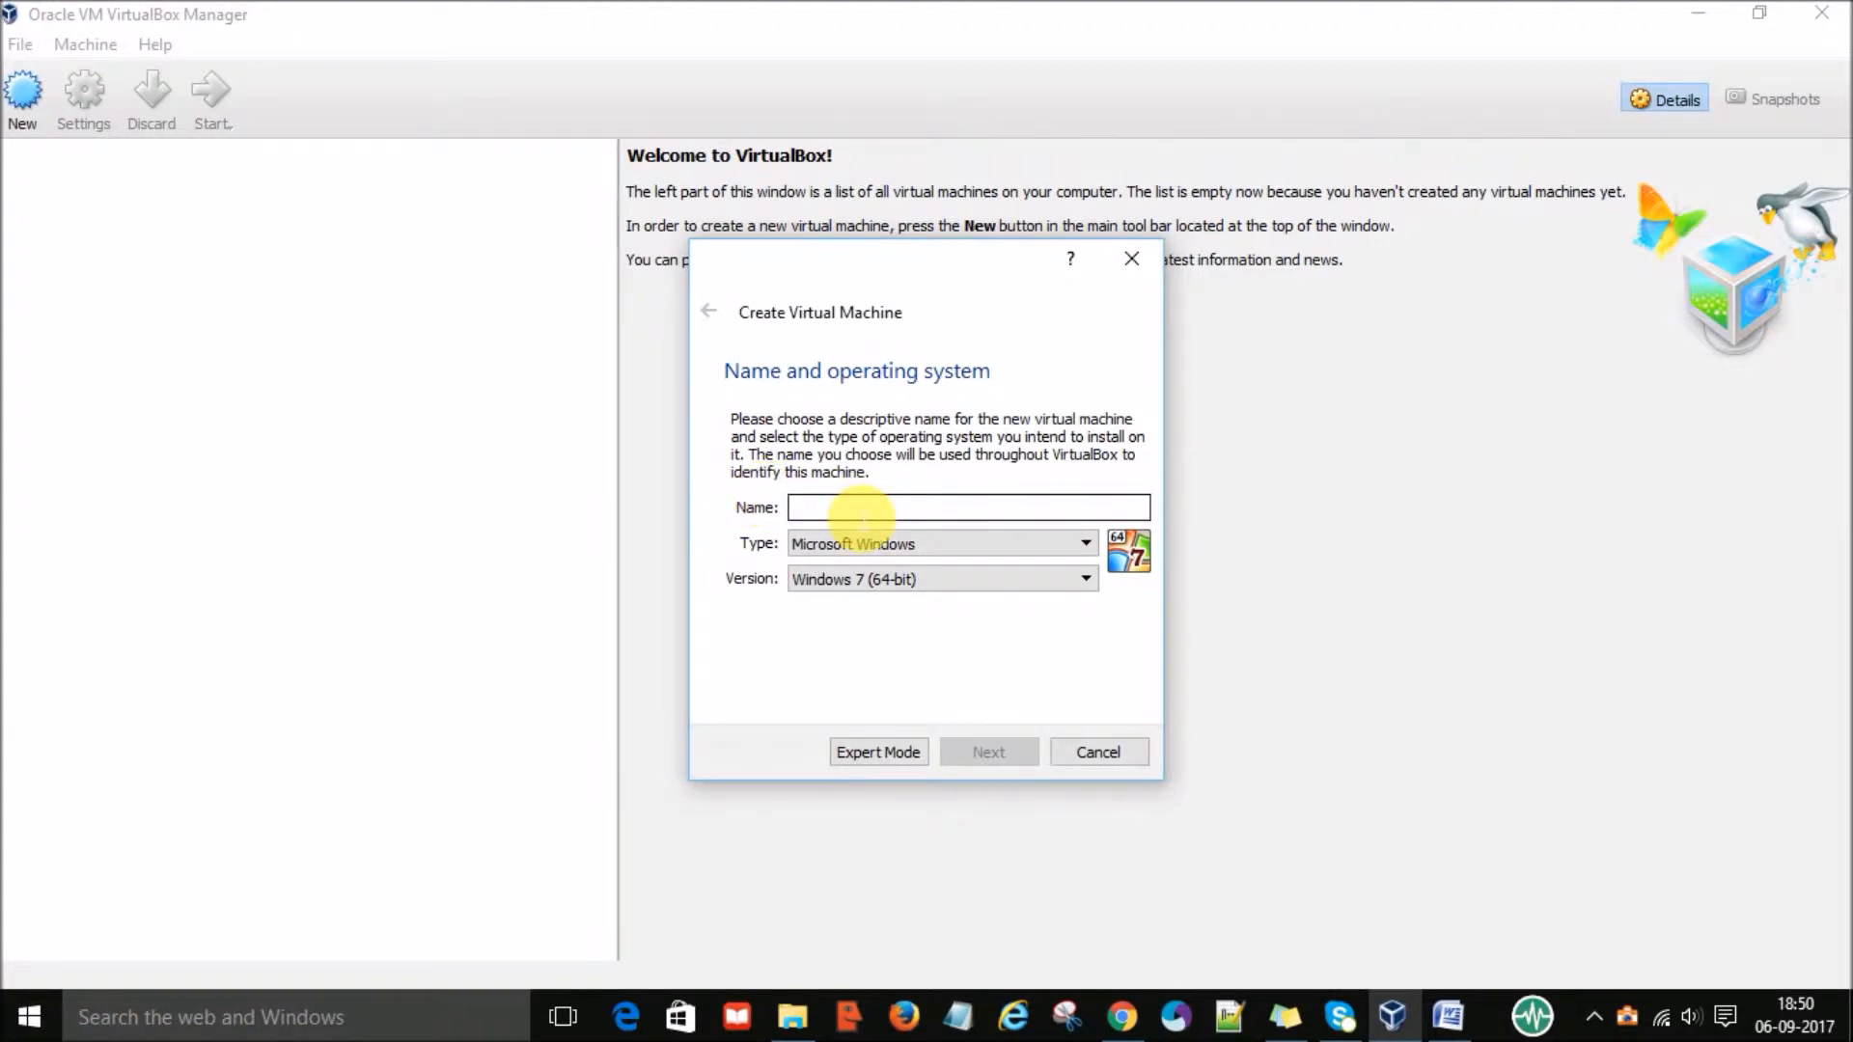
pyautogui.write('W')
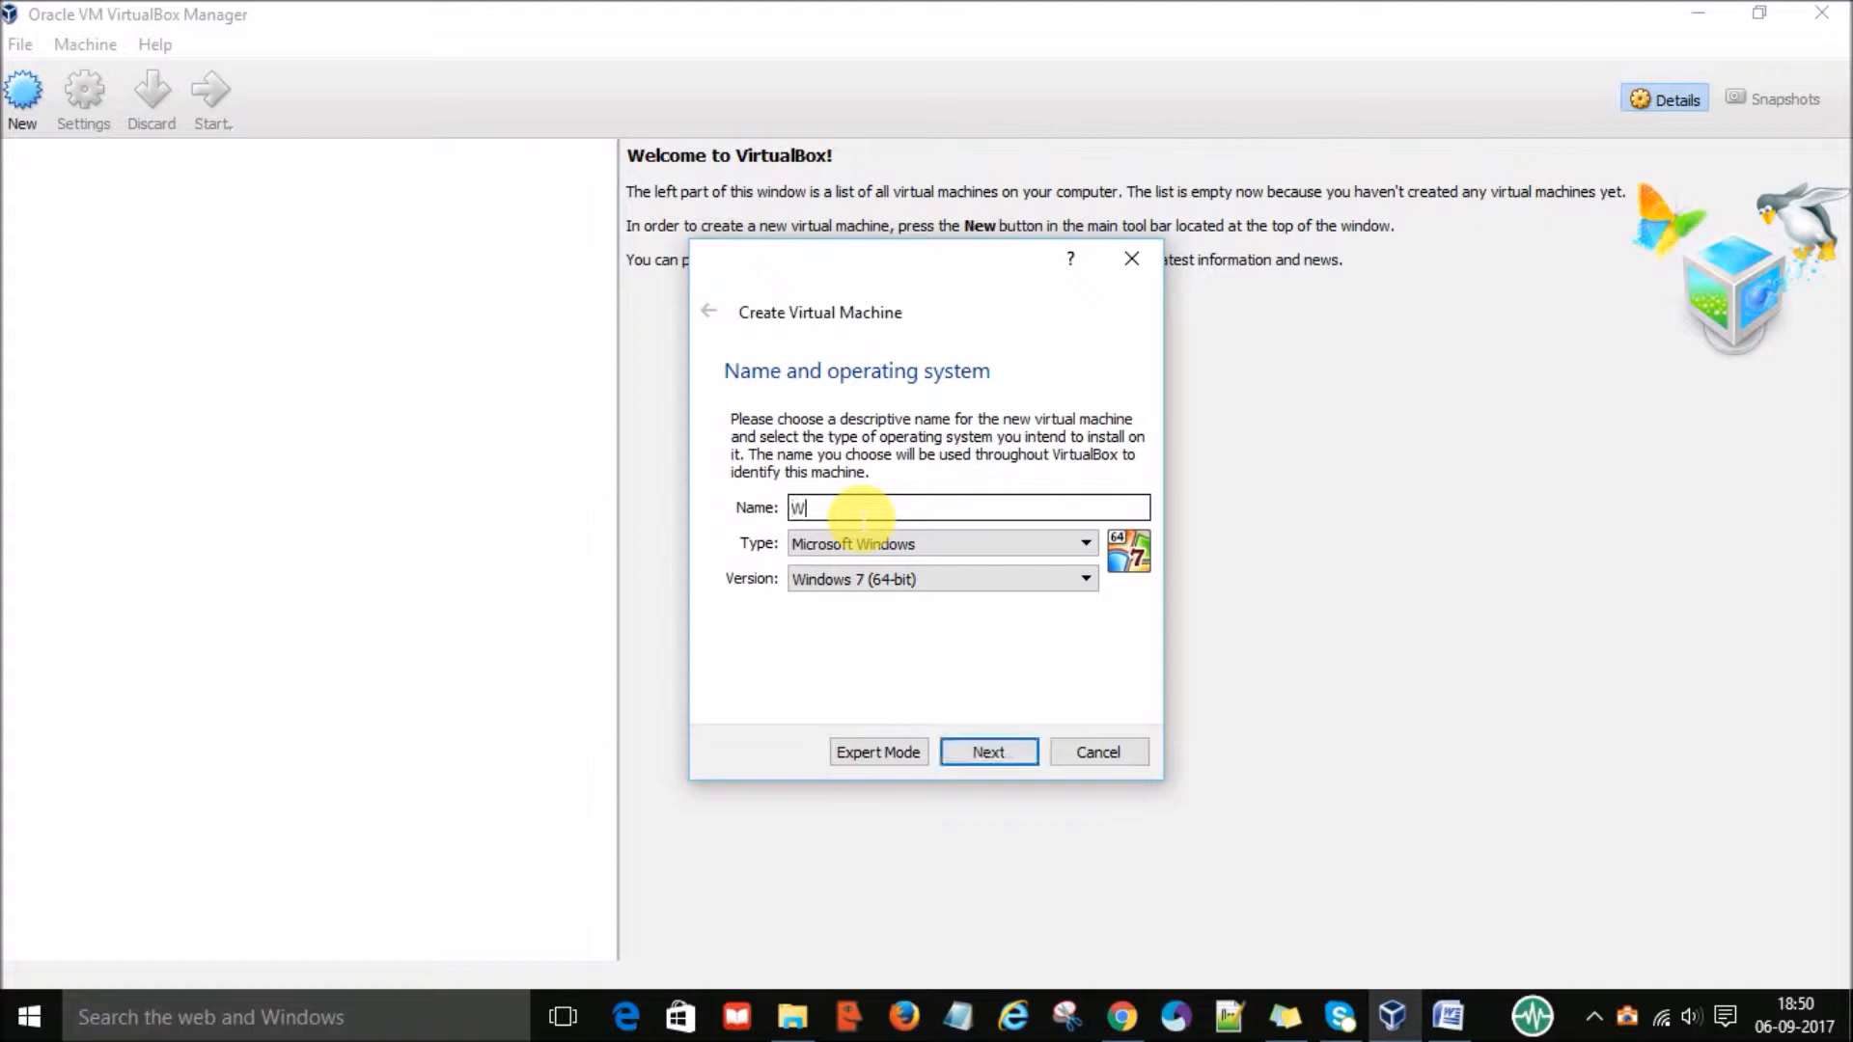
pyautogui.write('in7OSMachine')
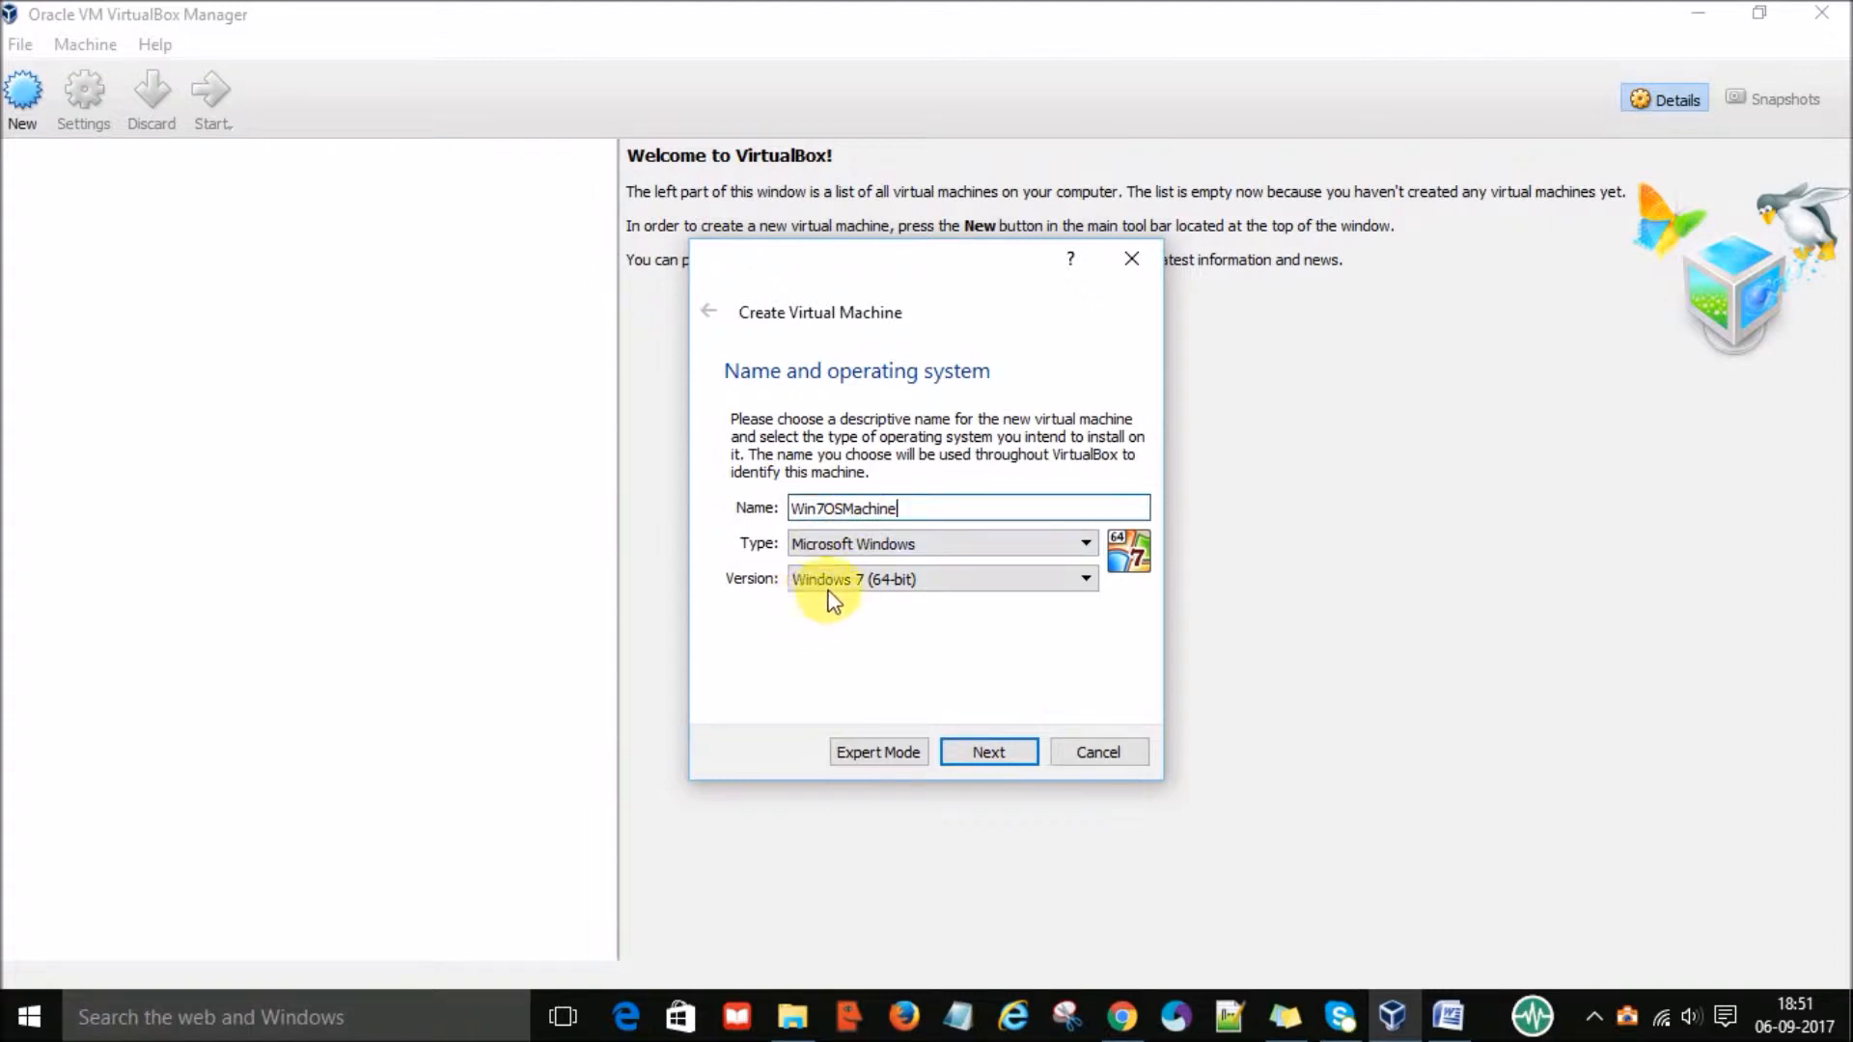
pyautogui.click(987, 752)
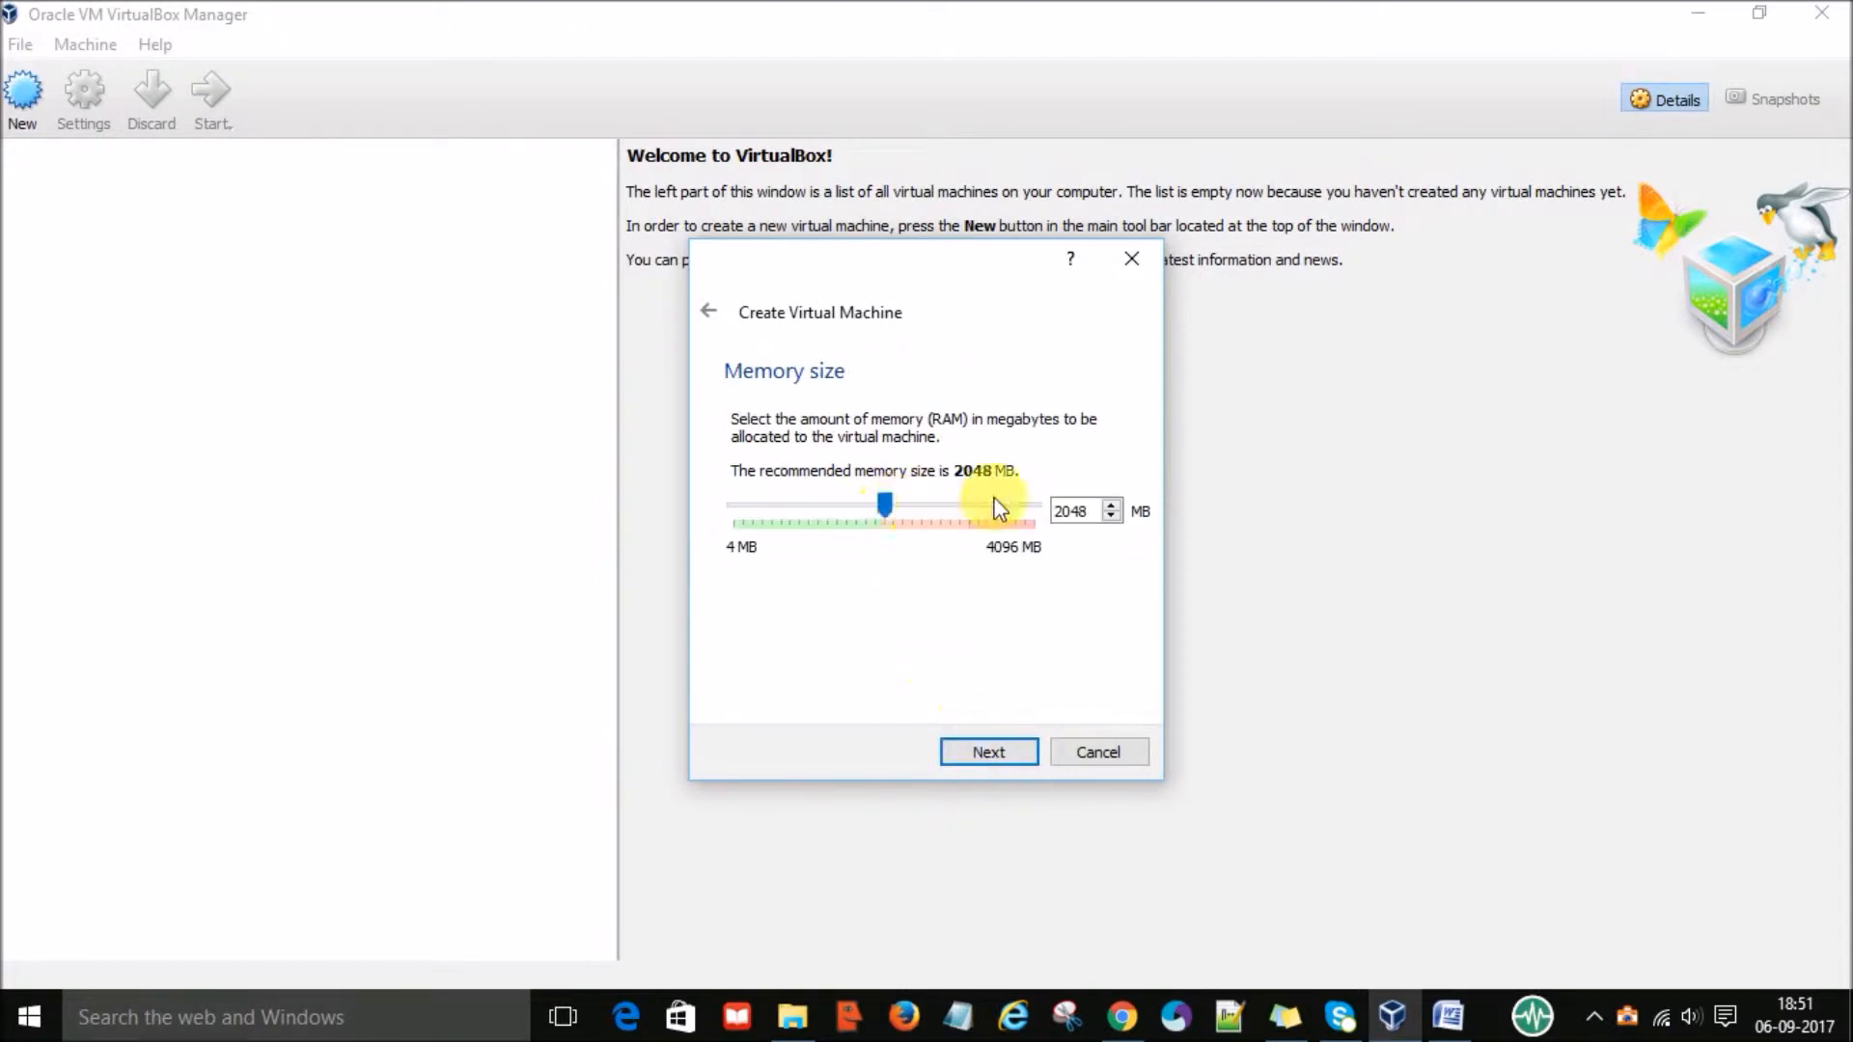
pyautogui.click(973, 751)
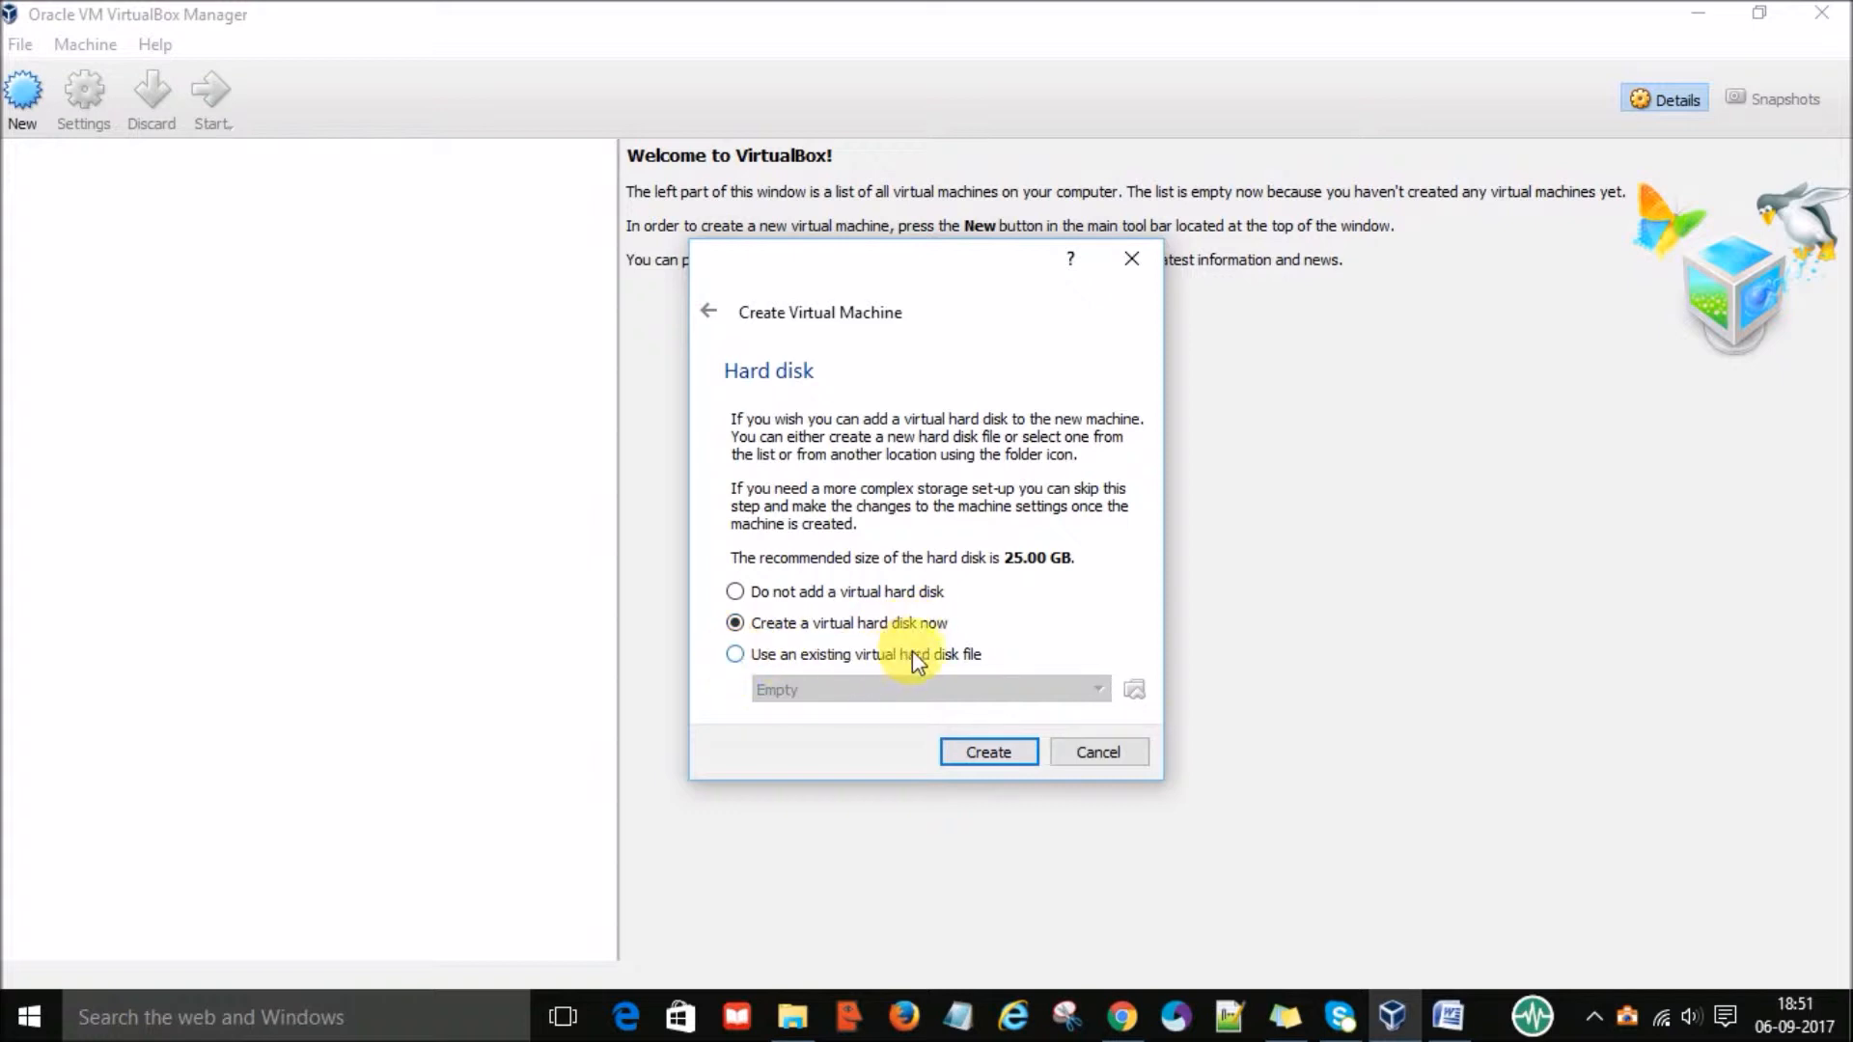
# Choose to use an existing virtual hard disk file and browse to the copied Win7 folder path, keeping all virtual hard disk file types
pyautogui.click(734, 655)
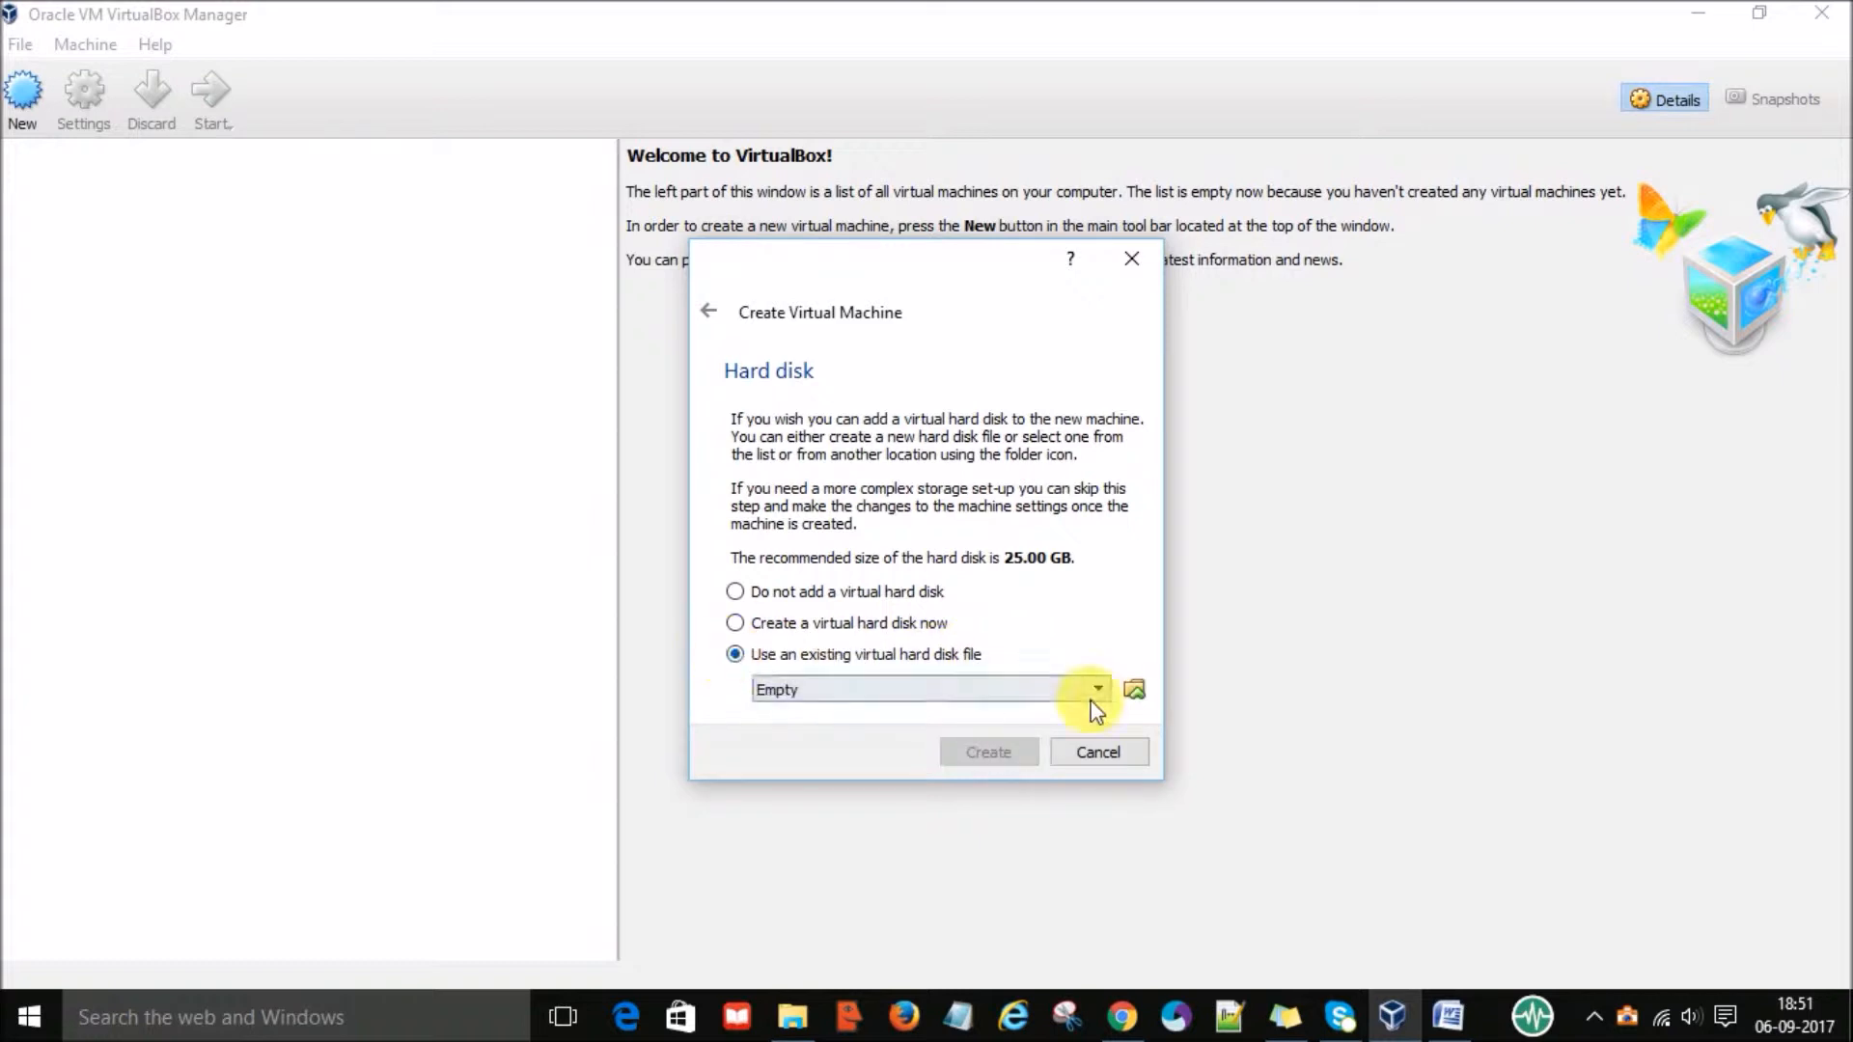
pyautogui.click(1134, 689)
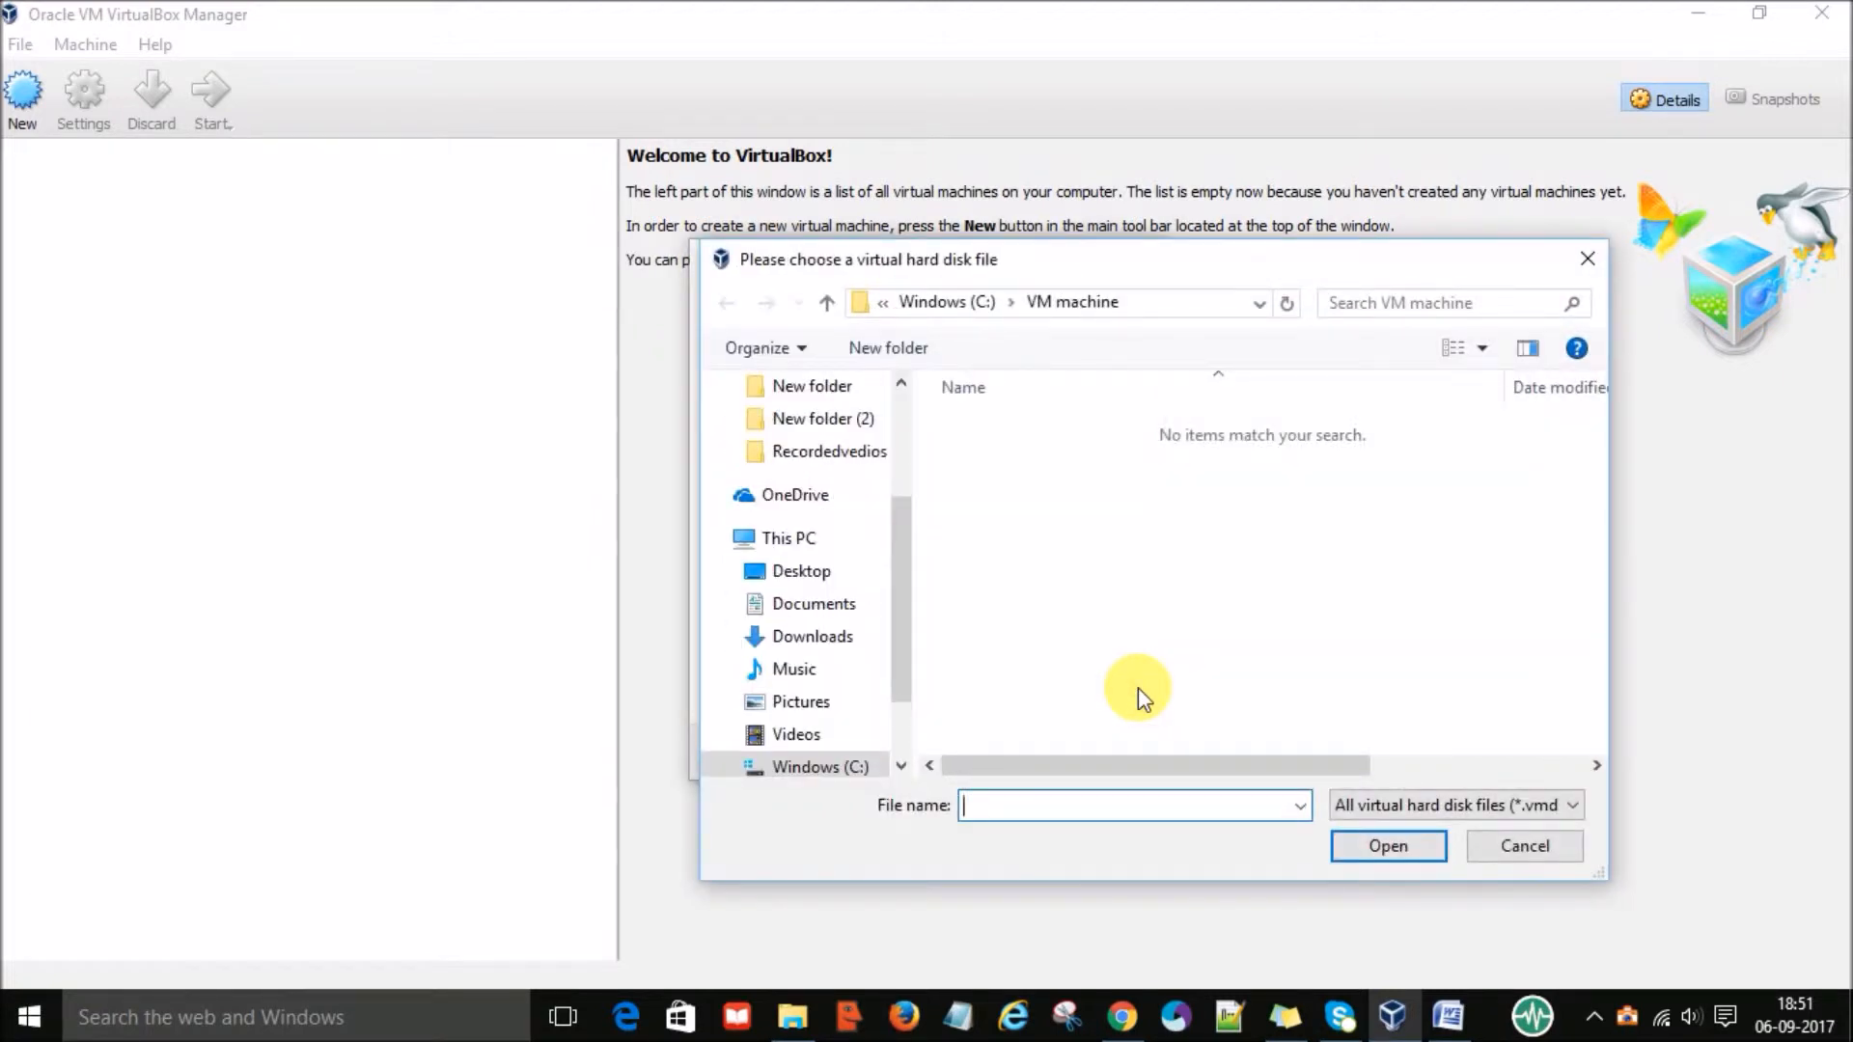
pyautogui.click(1361, 803)
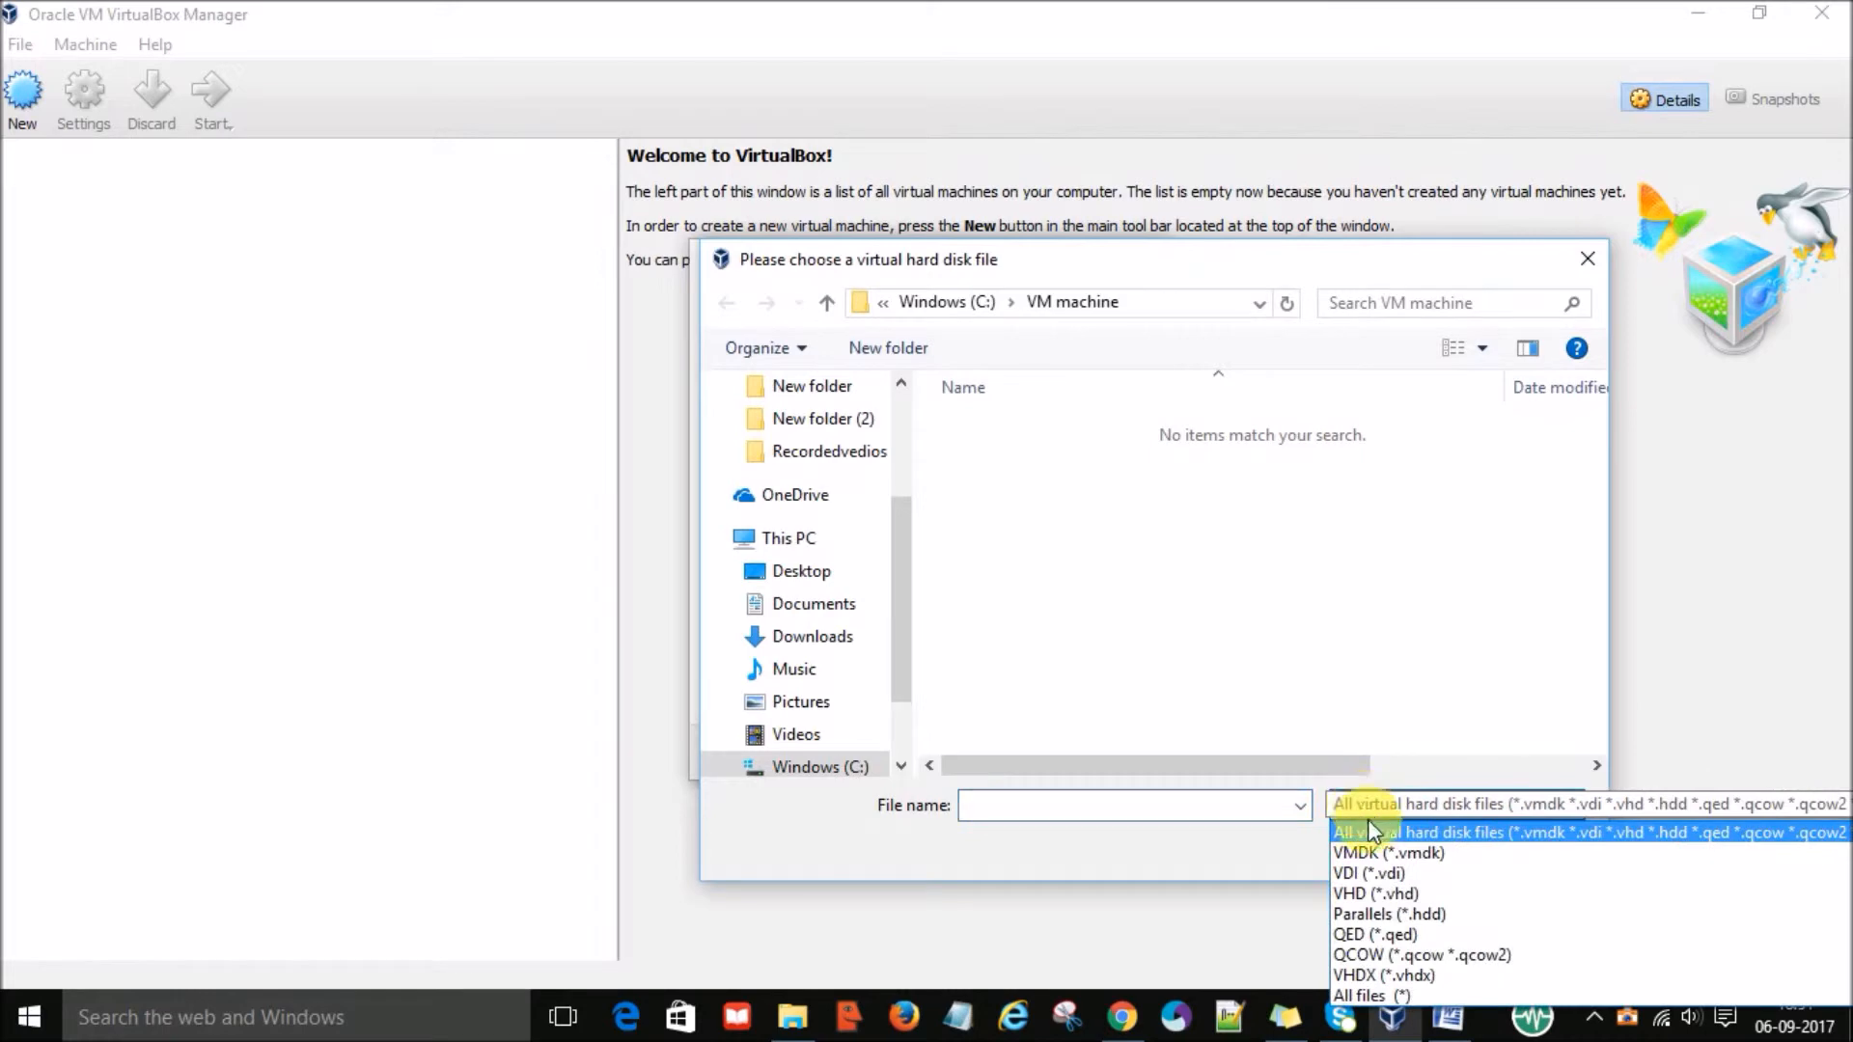
pyautogui.click(1376, 836)
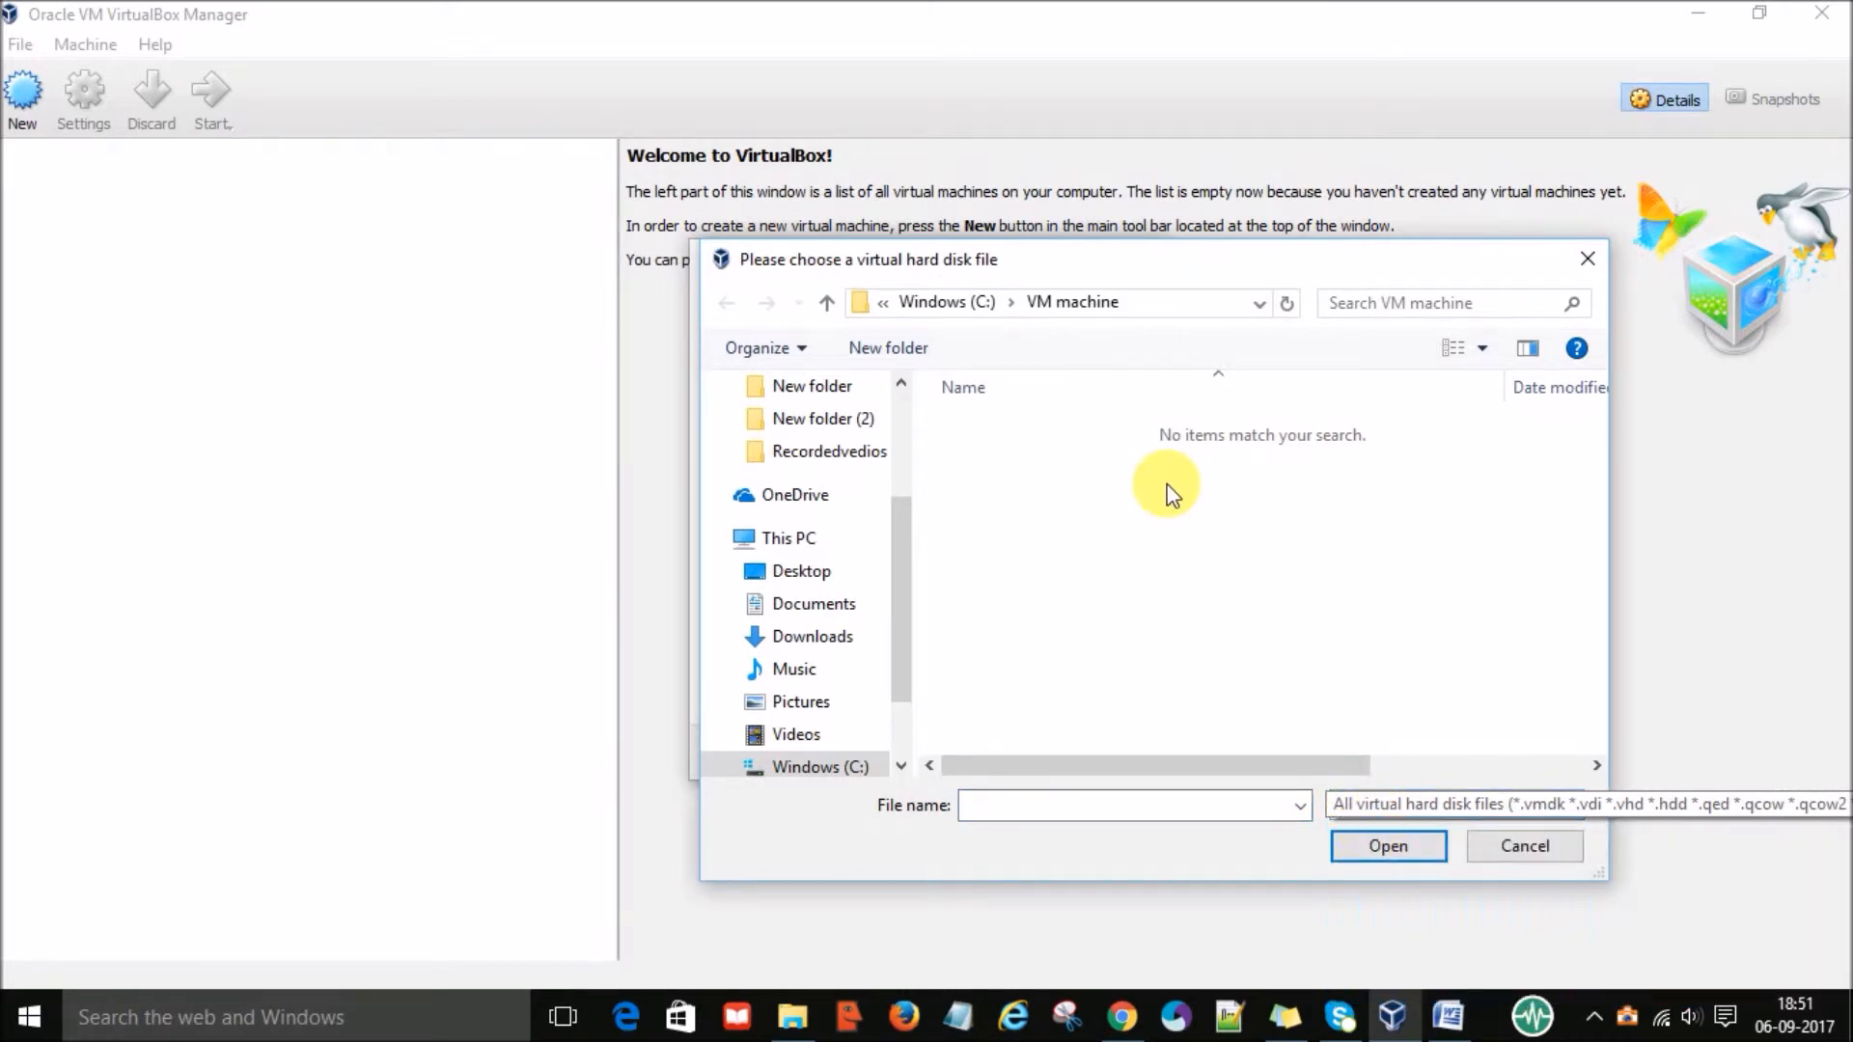
pyautogui.click(1157, 307)
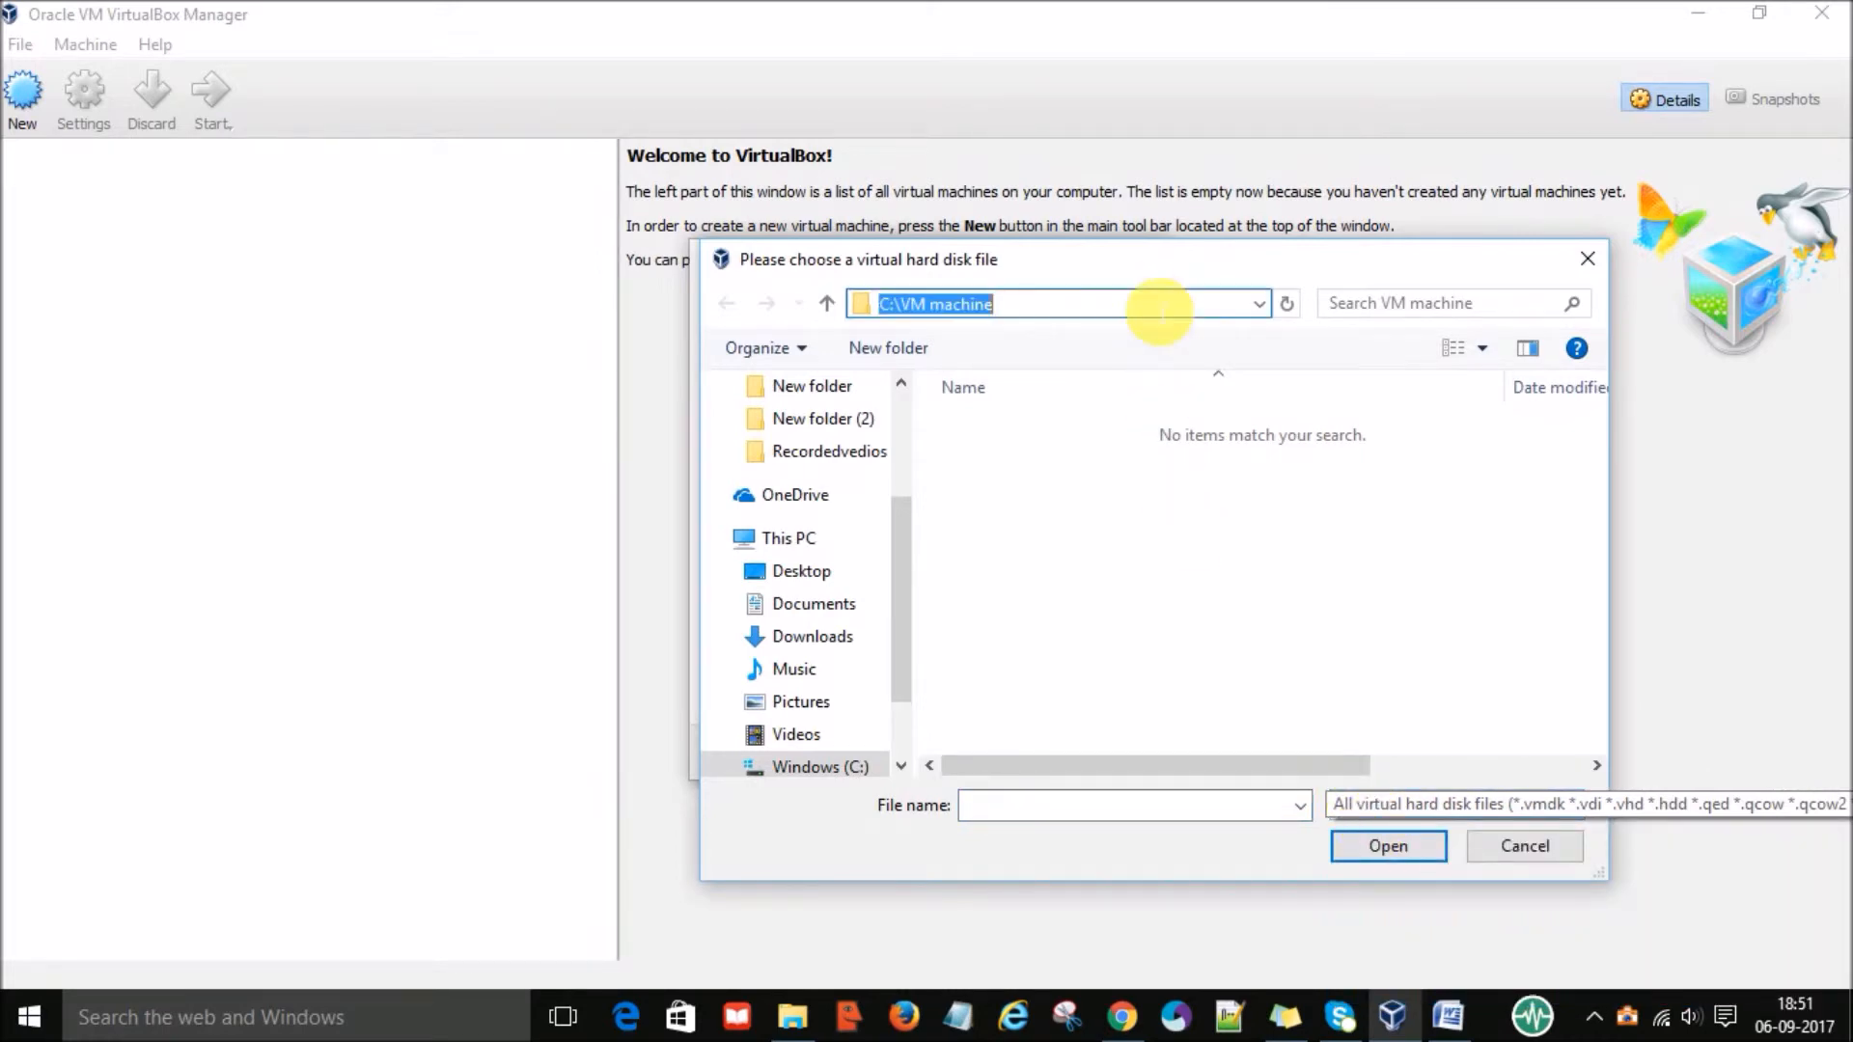
pyautogui.hotkey('ctrl', 'v')
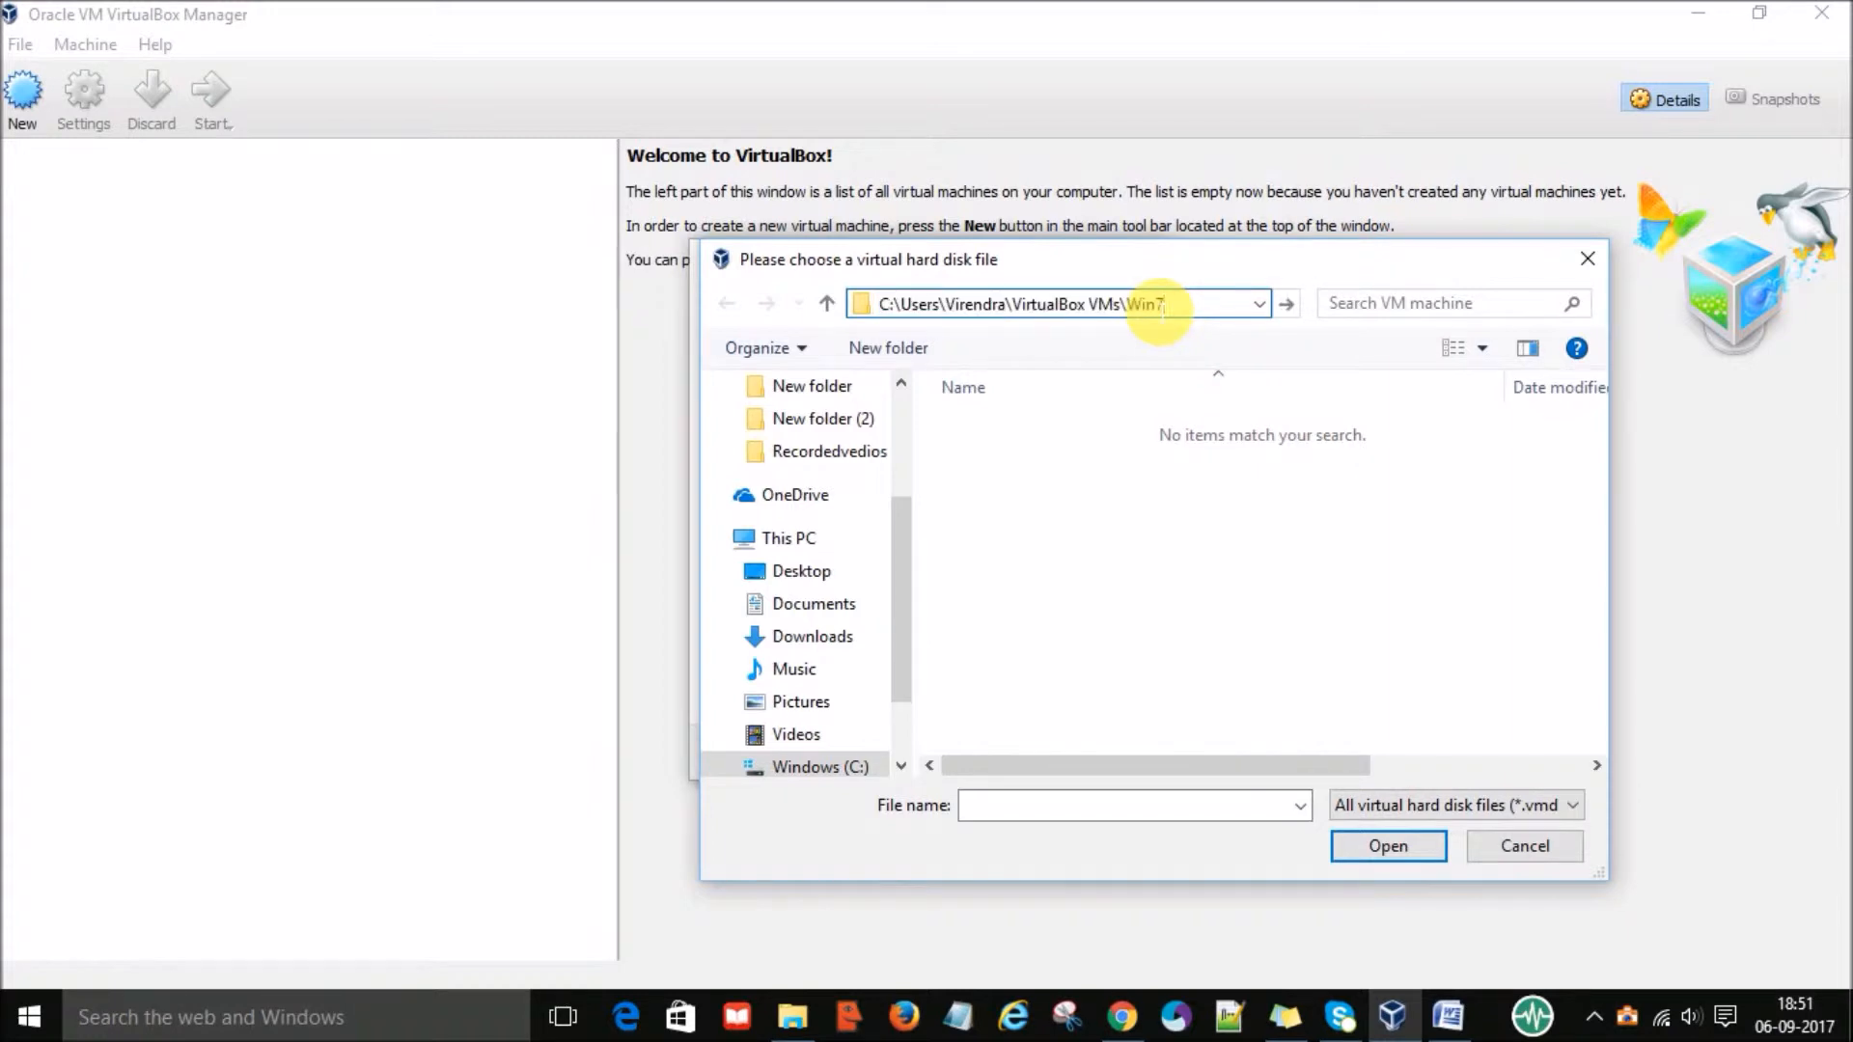
pyautogui.press('Return')
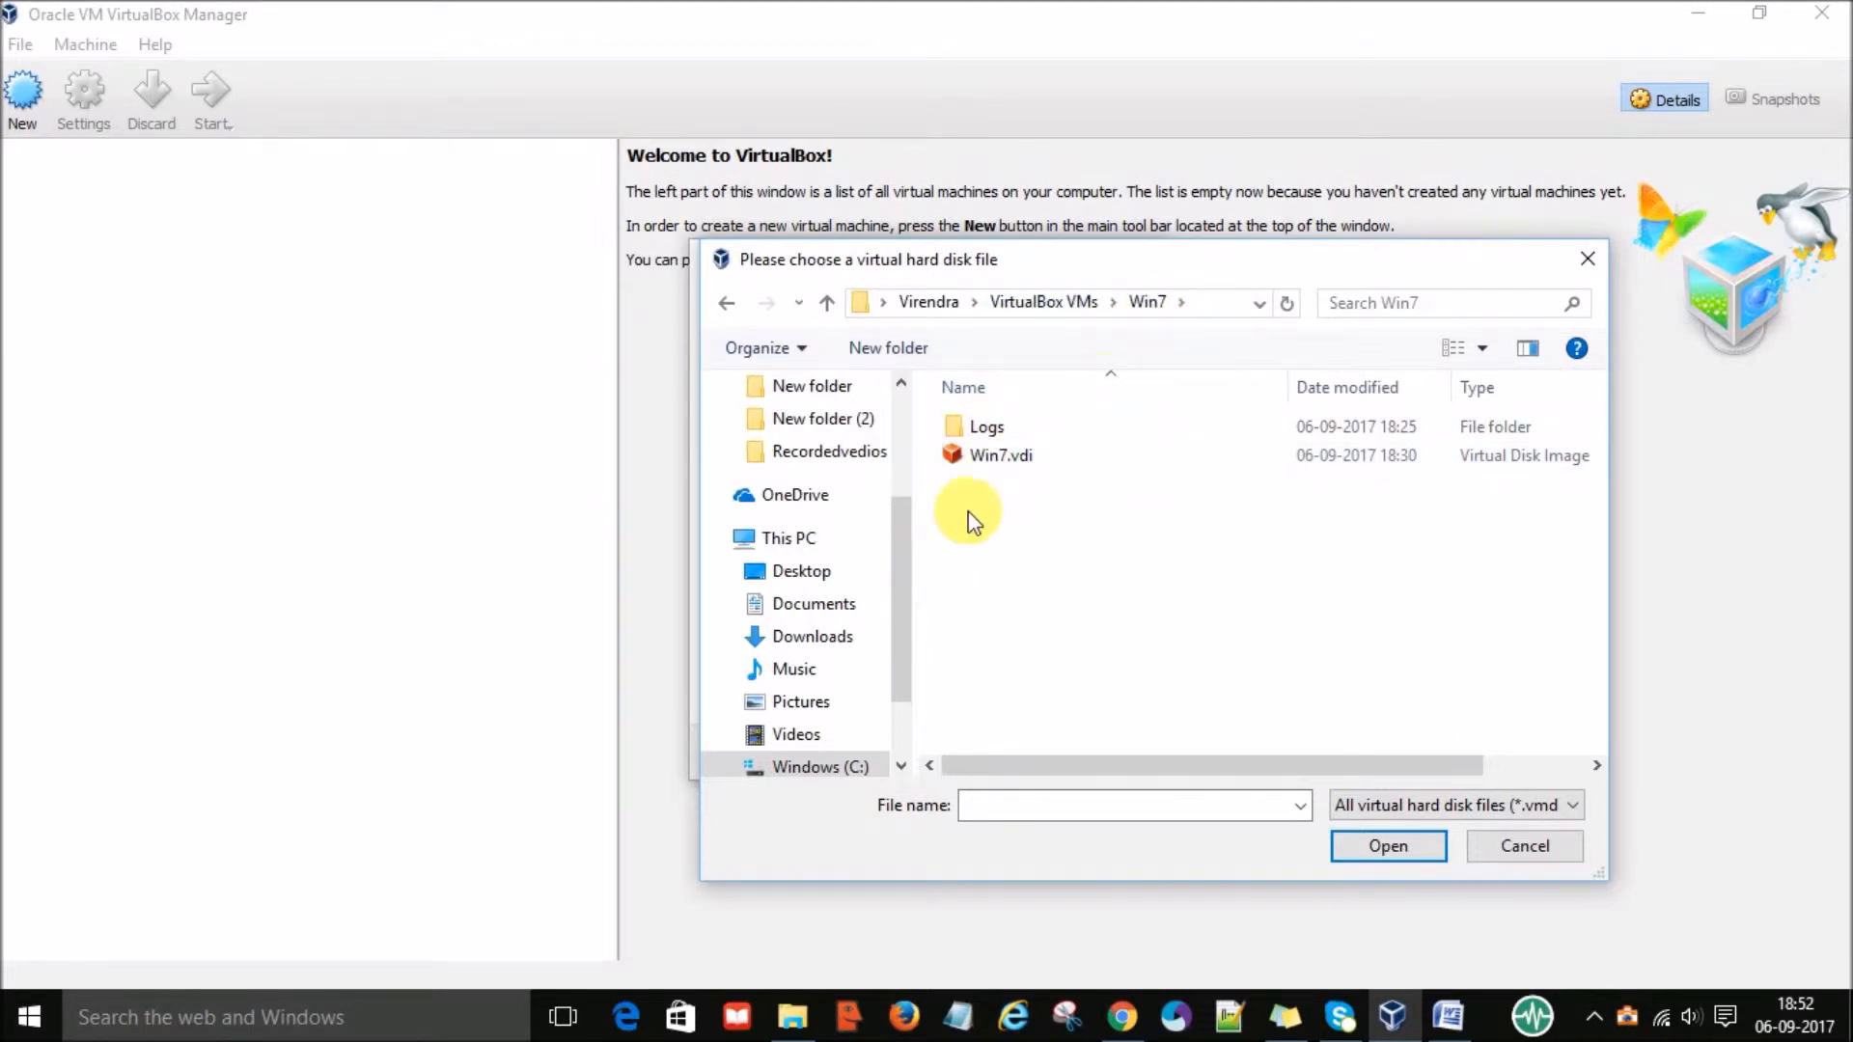
# Attach Win7.vdi as the hard disk and create the virtual machine
pyautogui.click(992, 460)
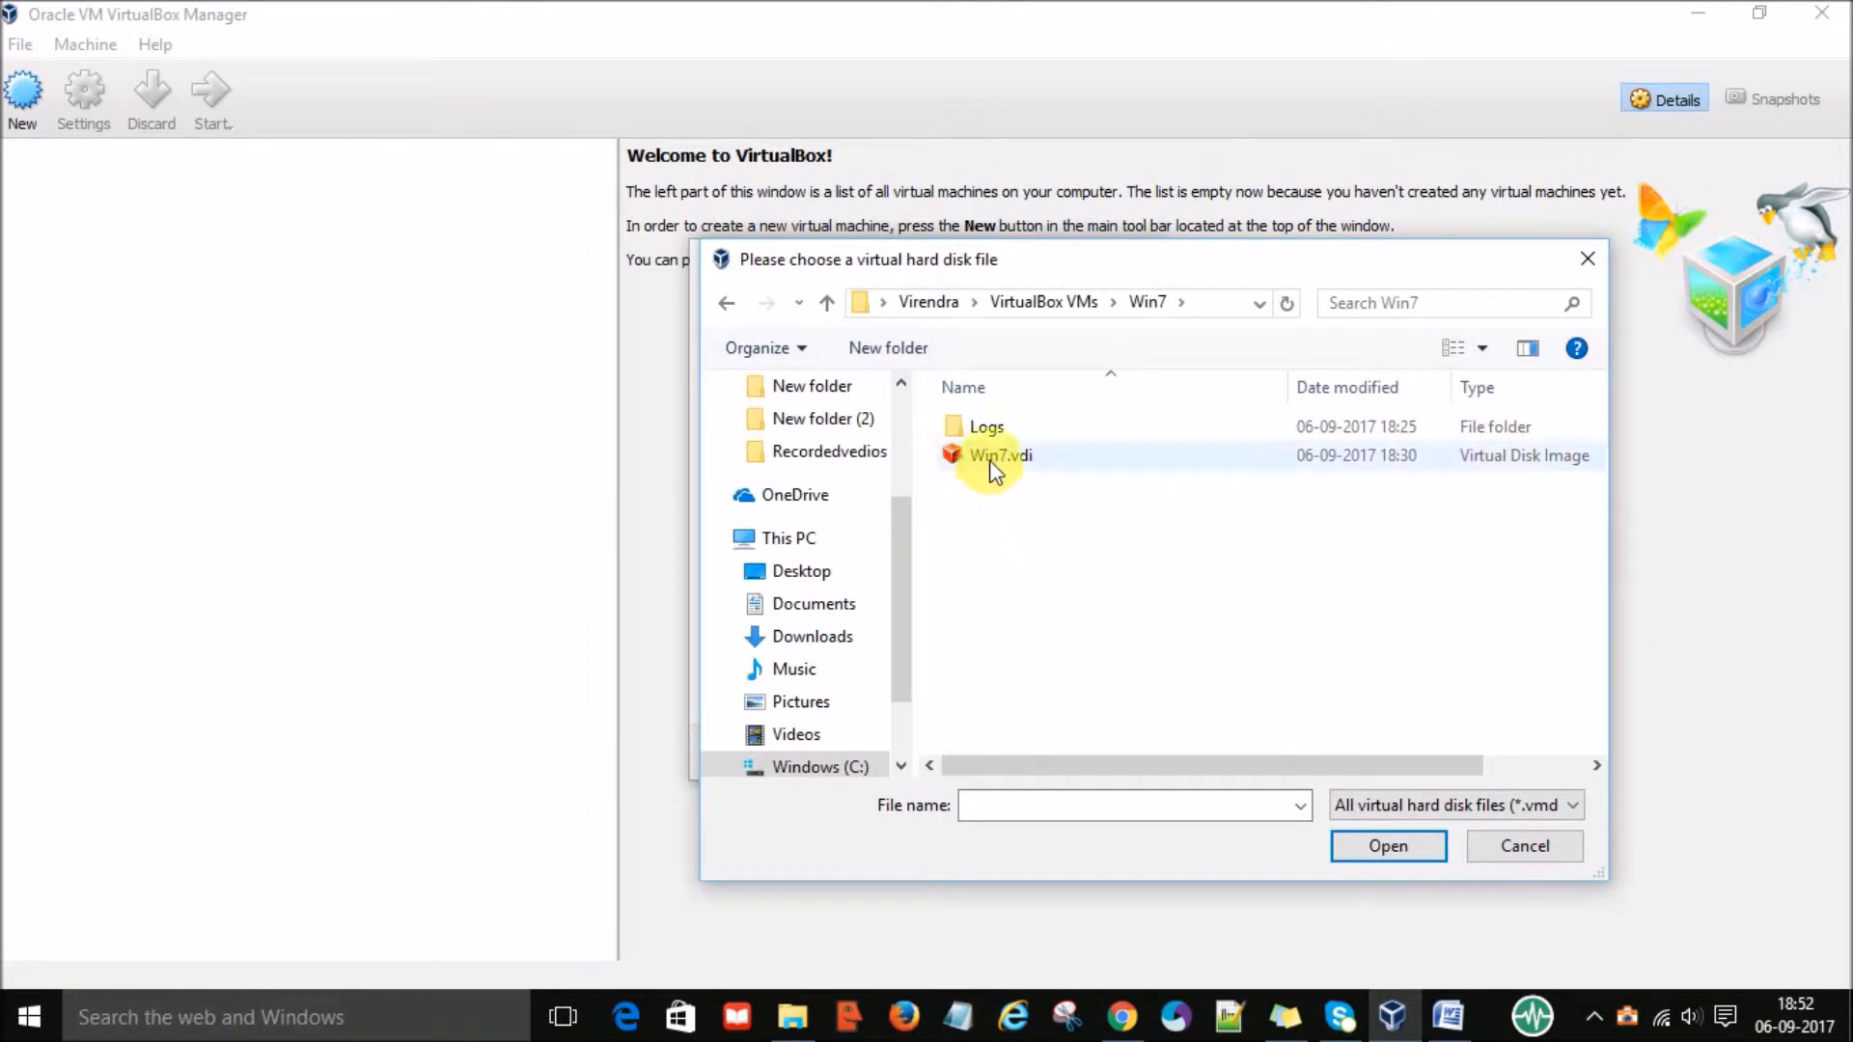
pyautogui.doubleClick(992, 461)
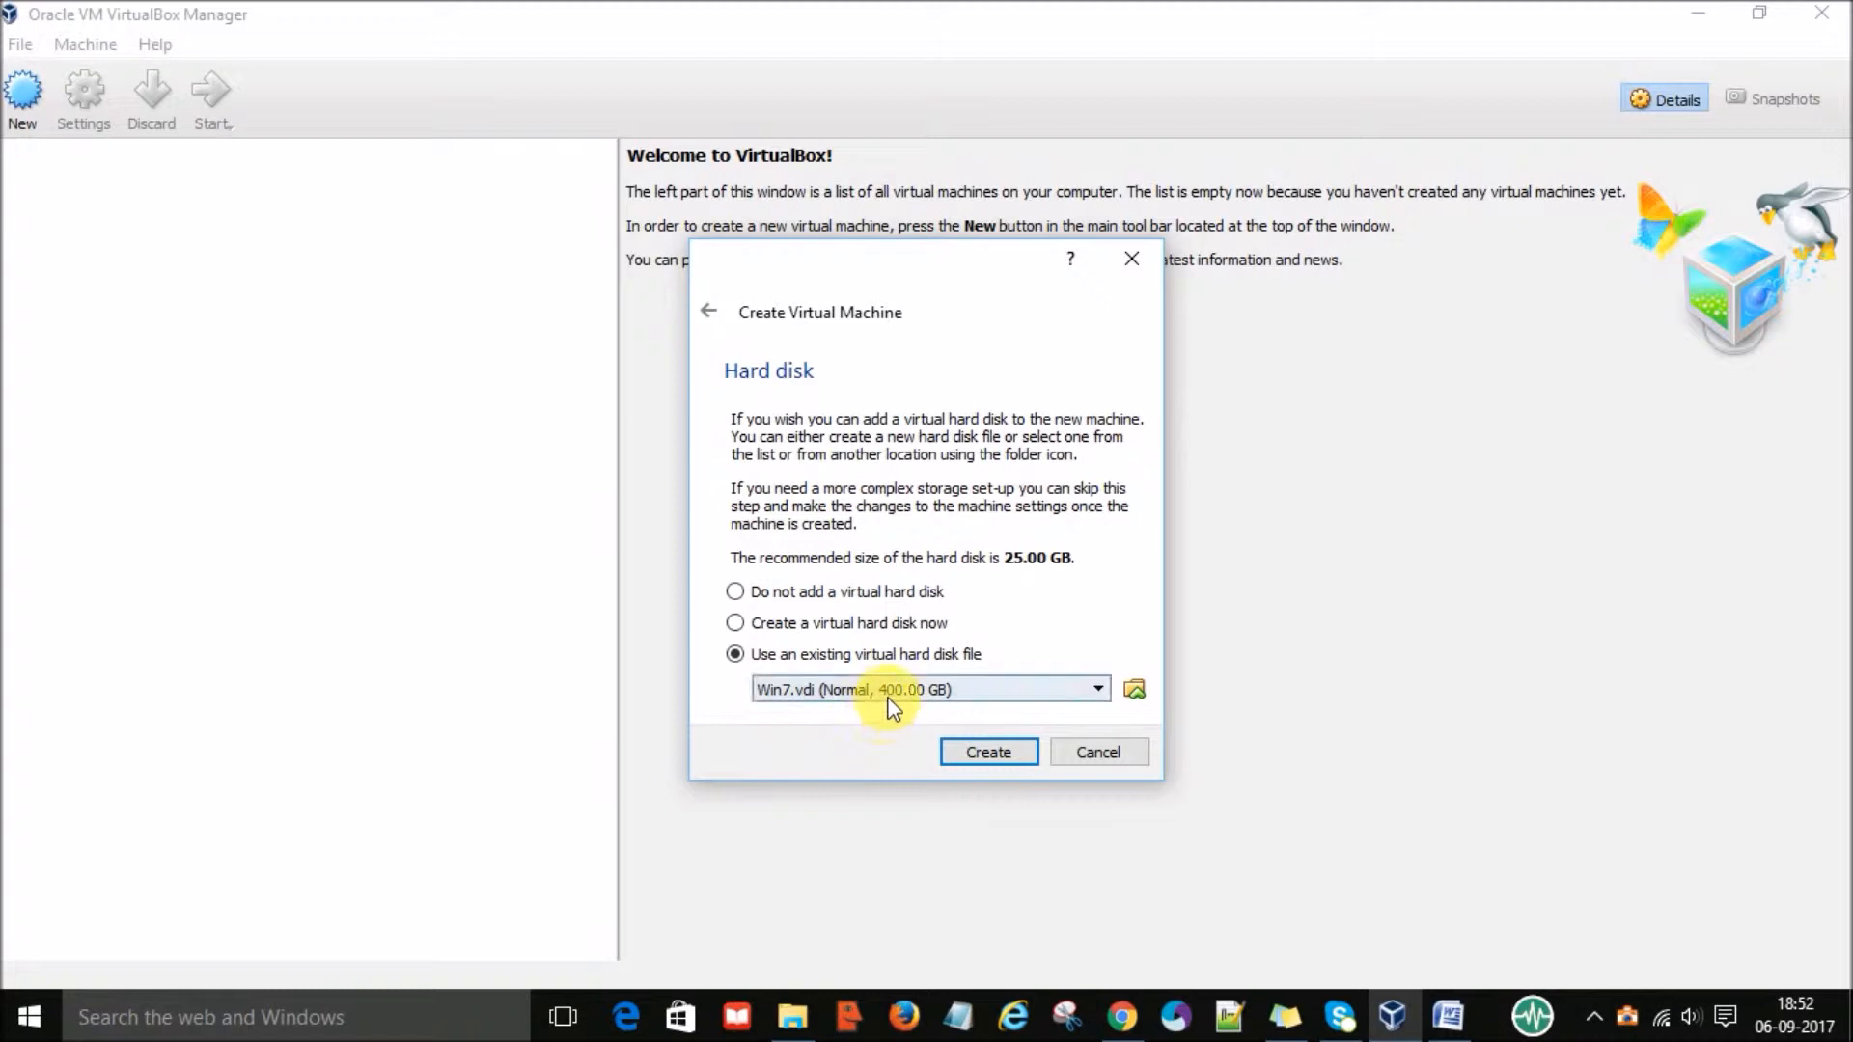
pyautogui.click(974, 754)
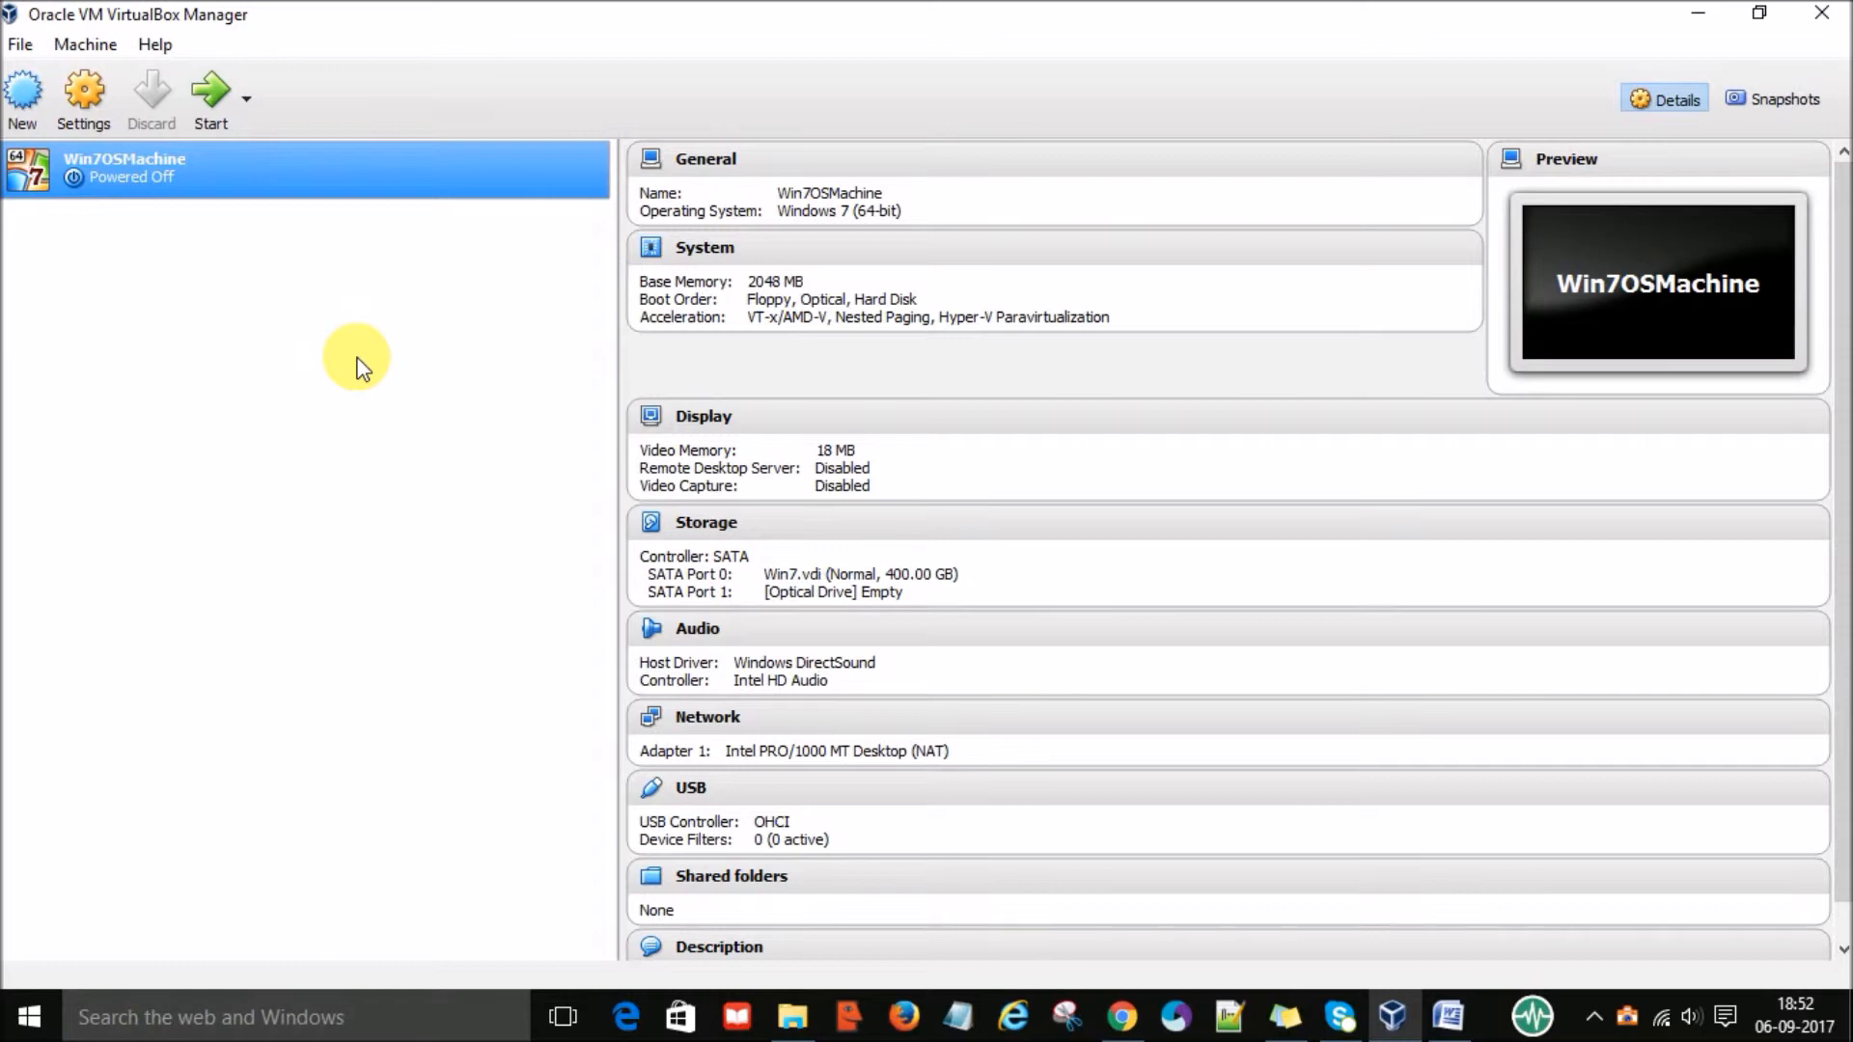
# Start the Win7OSMachine virtual machine and maximize its window
pyautogui.click(211, 100)
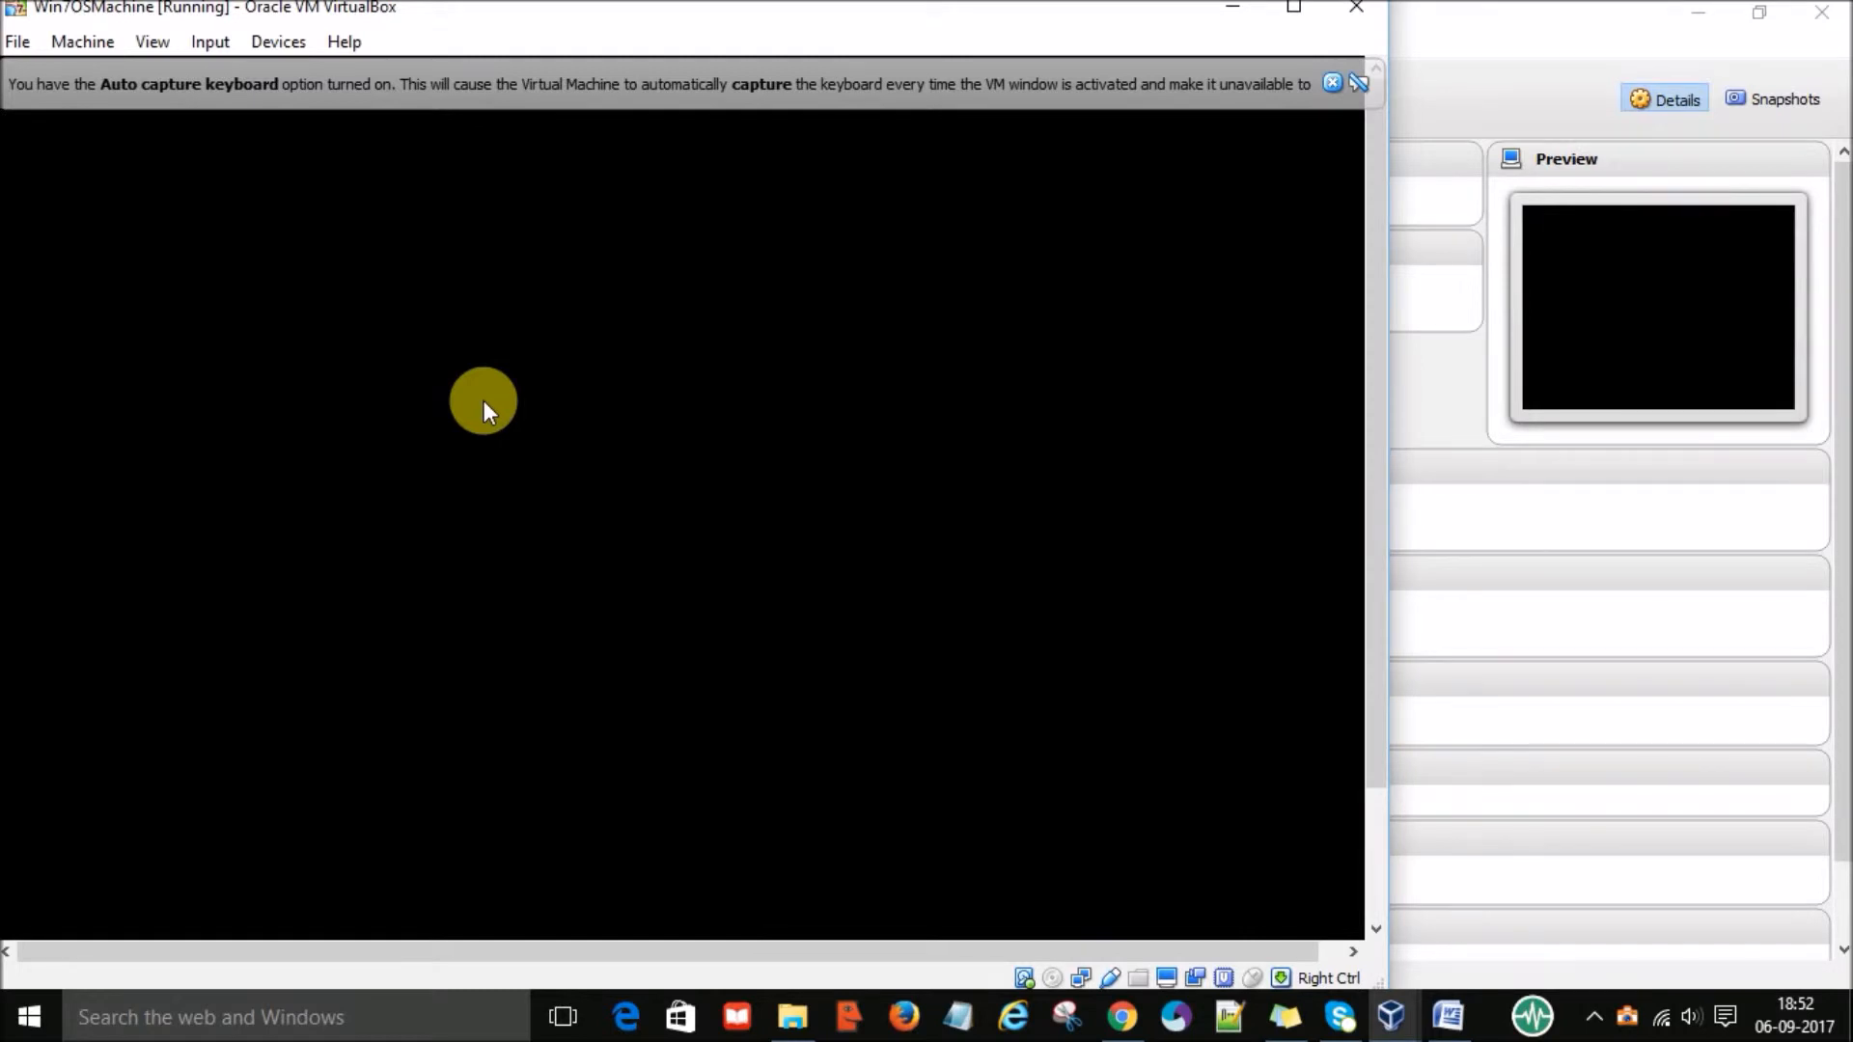
pyautogui.click(1293, 10)
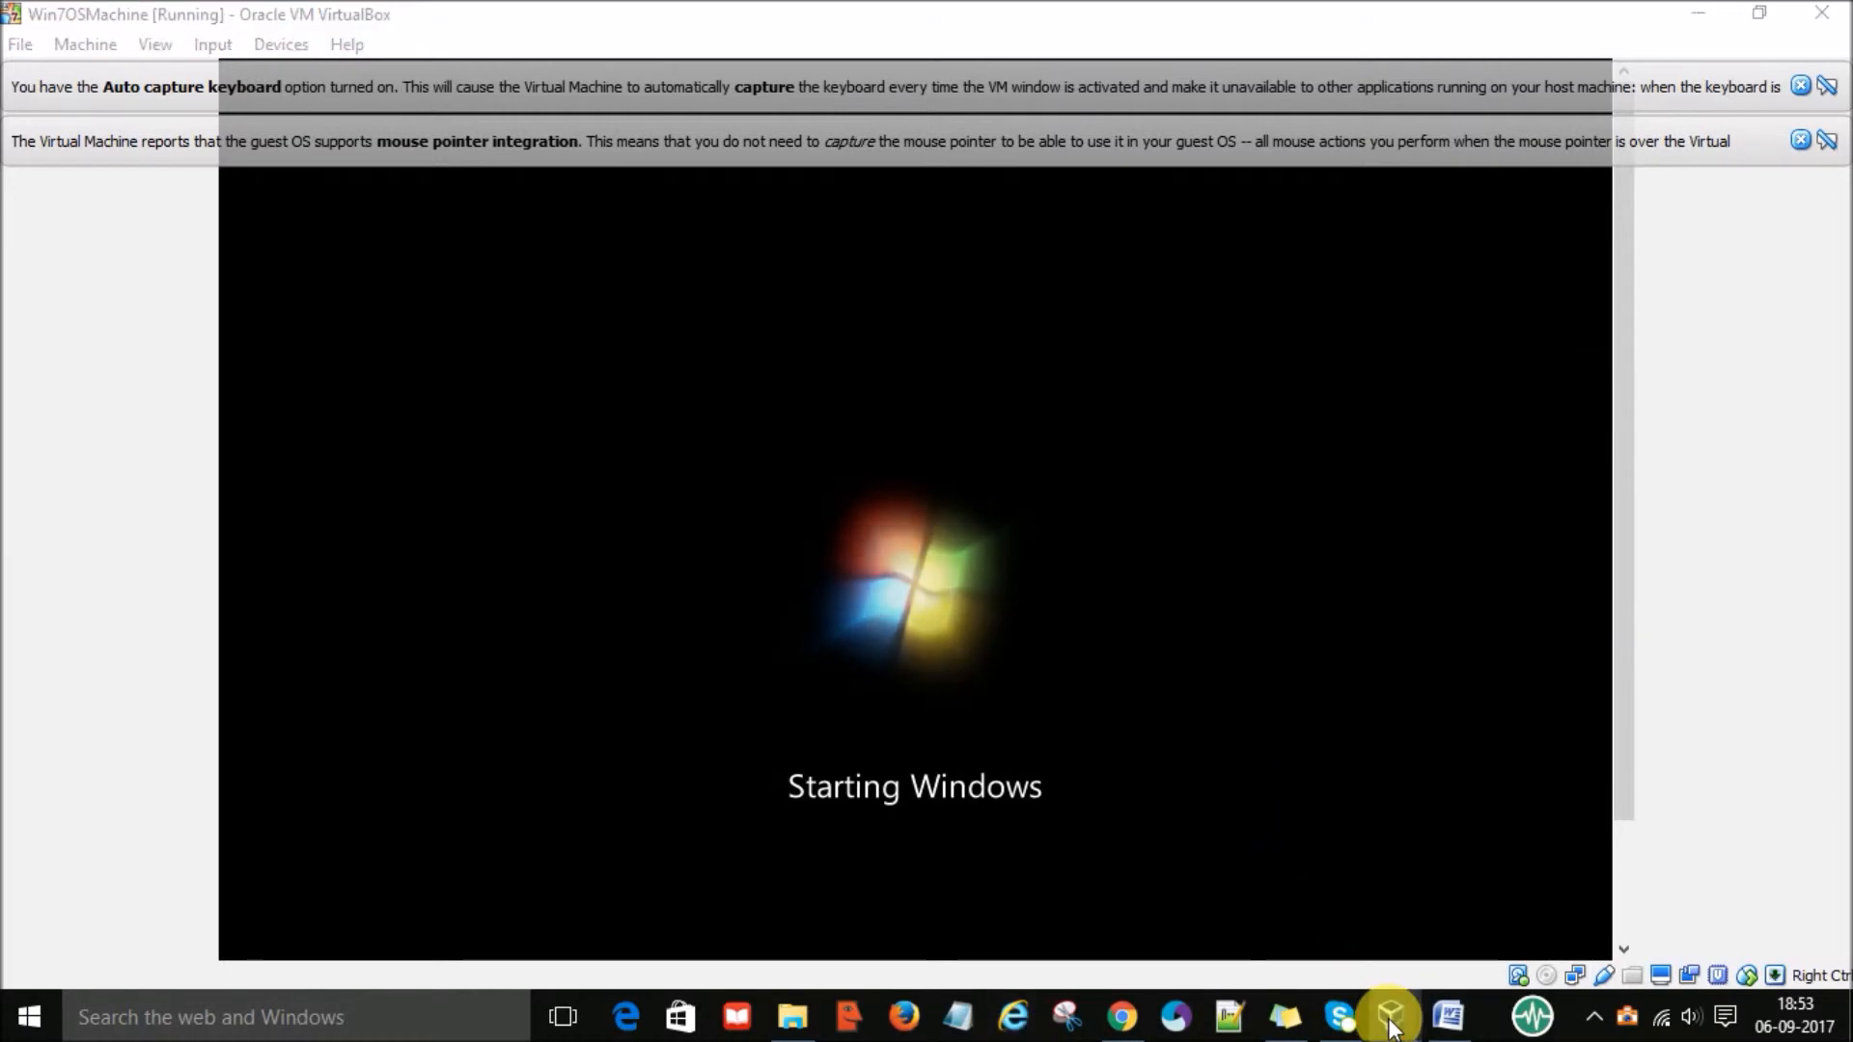
# Switch to Oracle VM VirtualBox Manager and check which commands are available for the running Win7OSMachine
pyautogui.moveTo(1368, 993)
pyautogui.click(1250, 896)
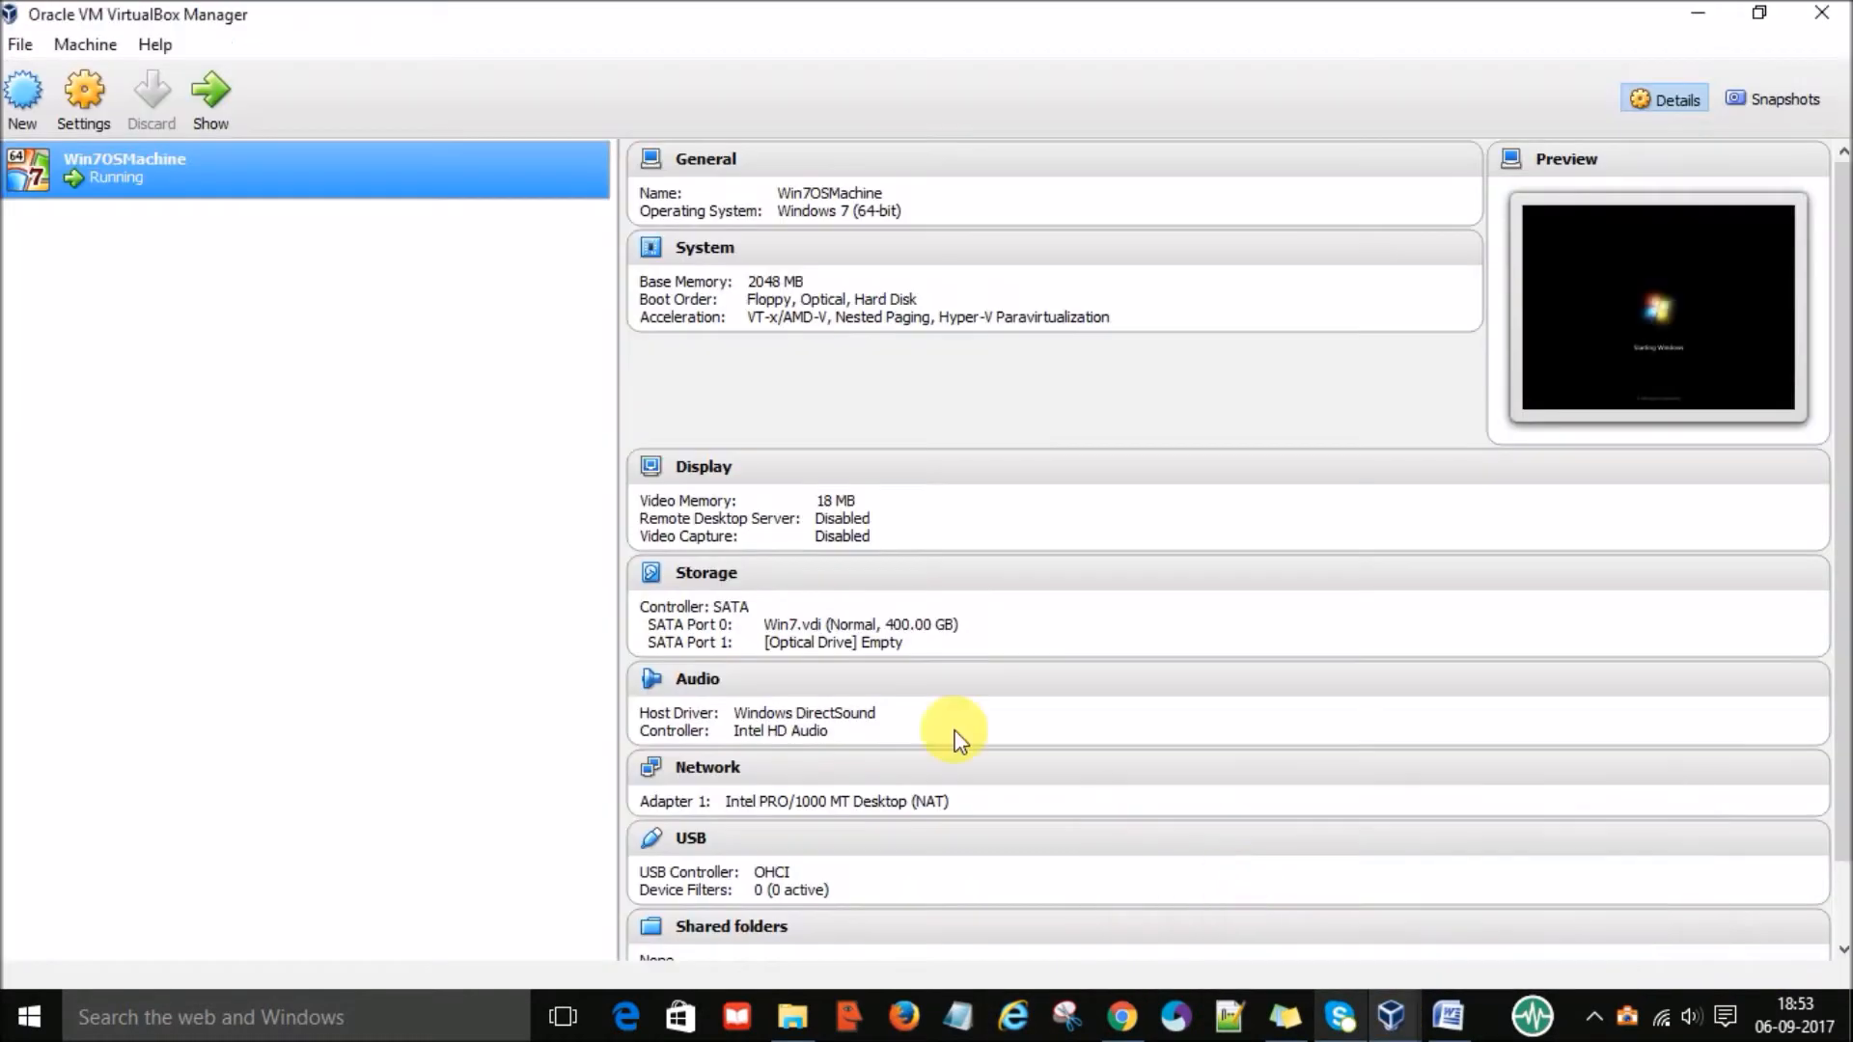
pyautogui.rightClick(149, 171)
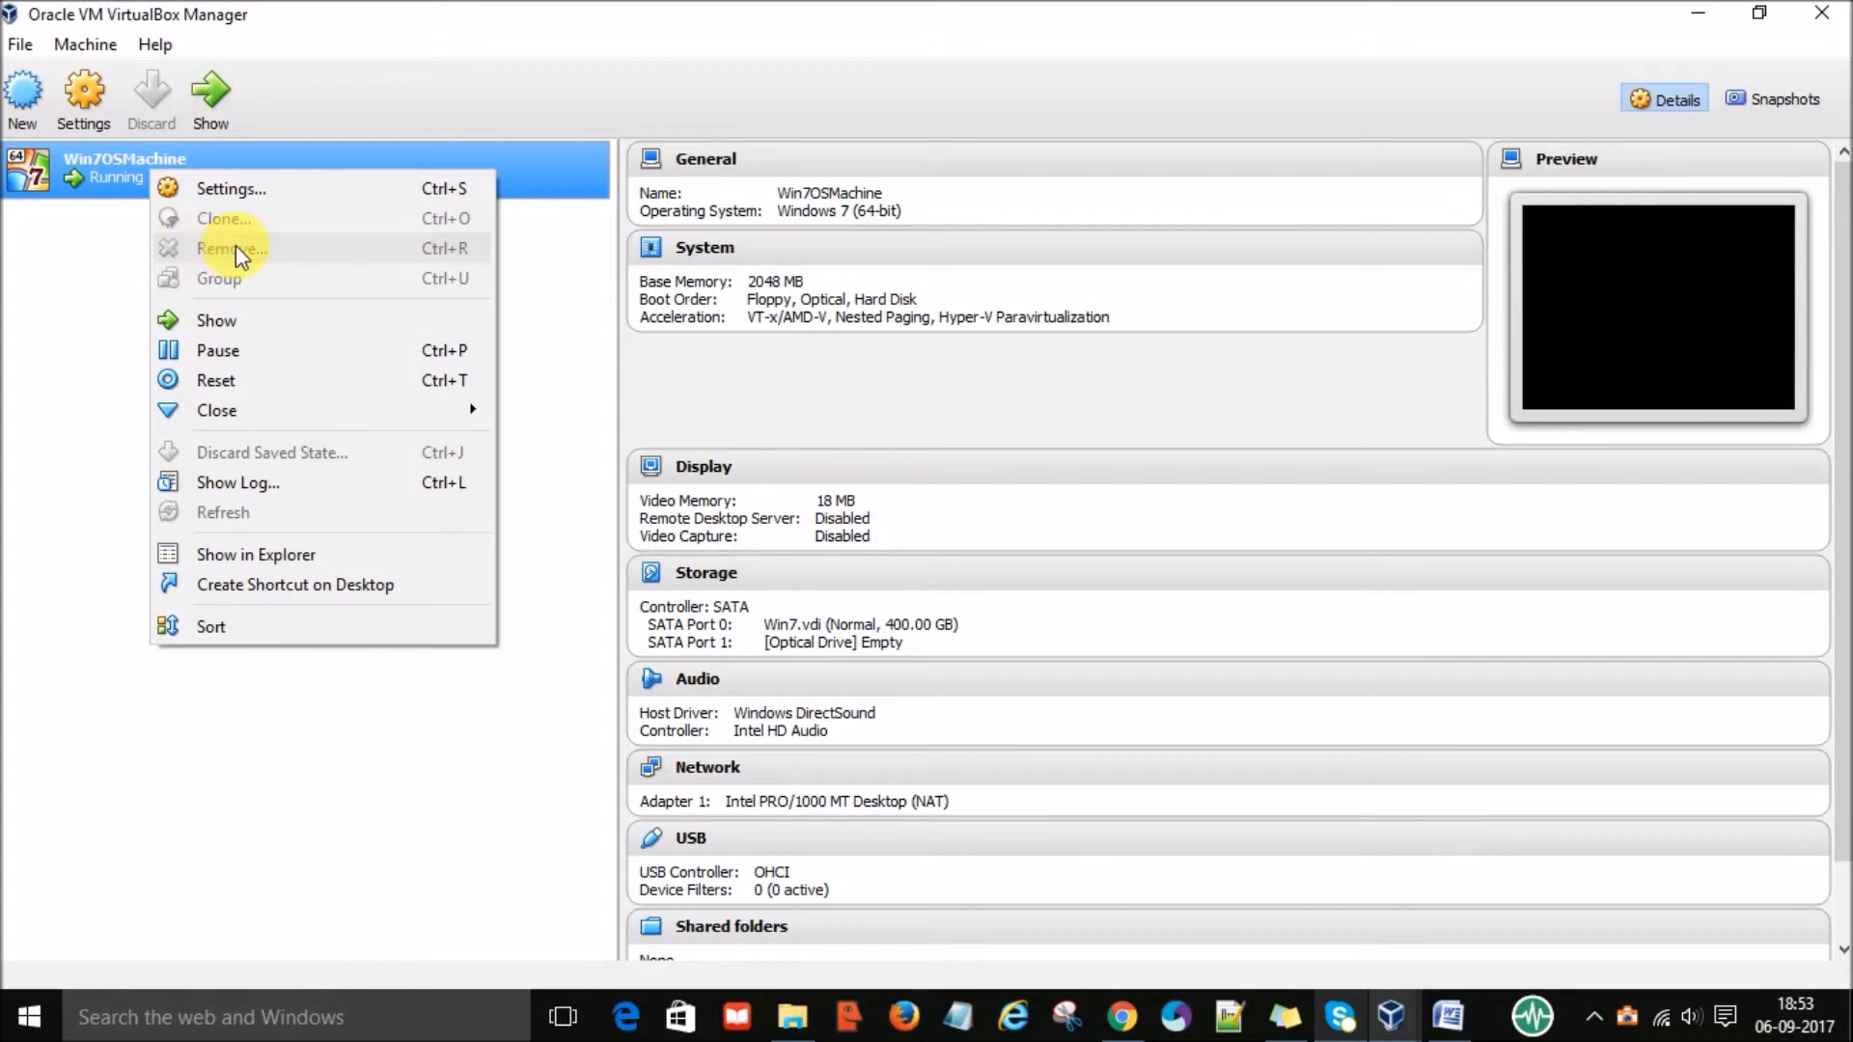
pyautogui.click(97, 262)
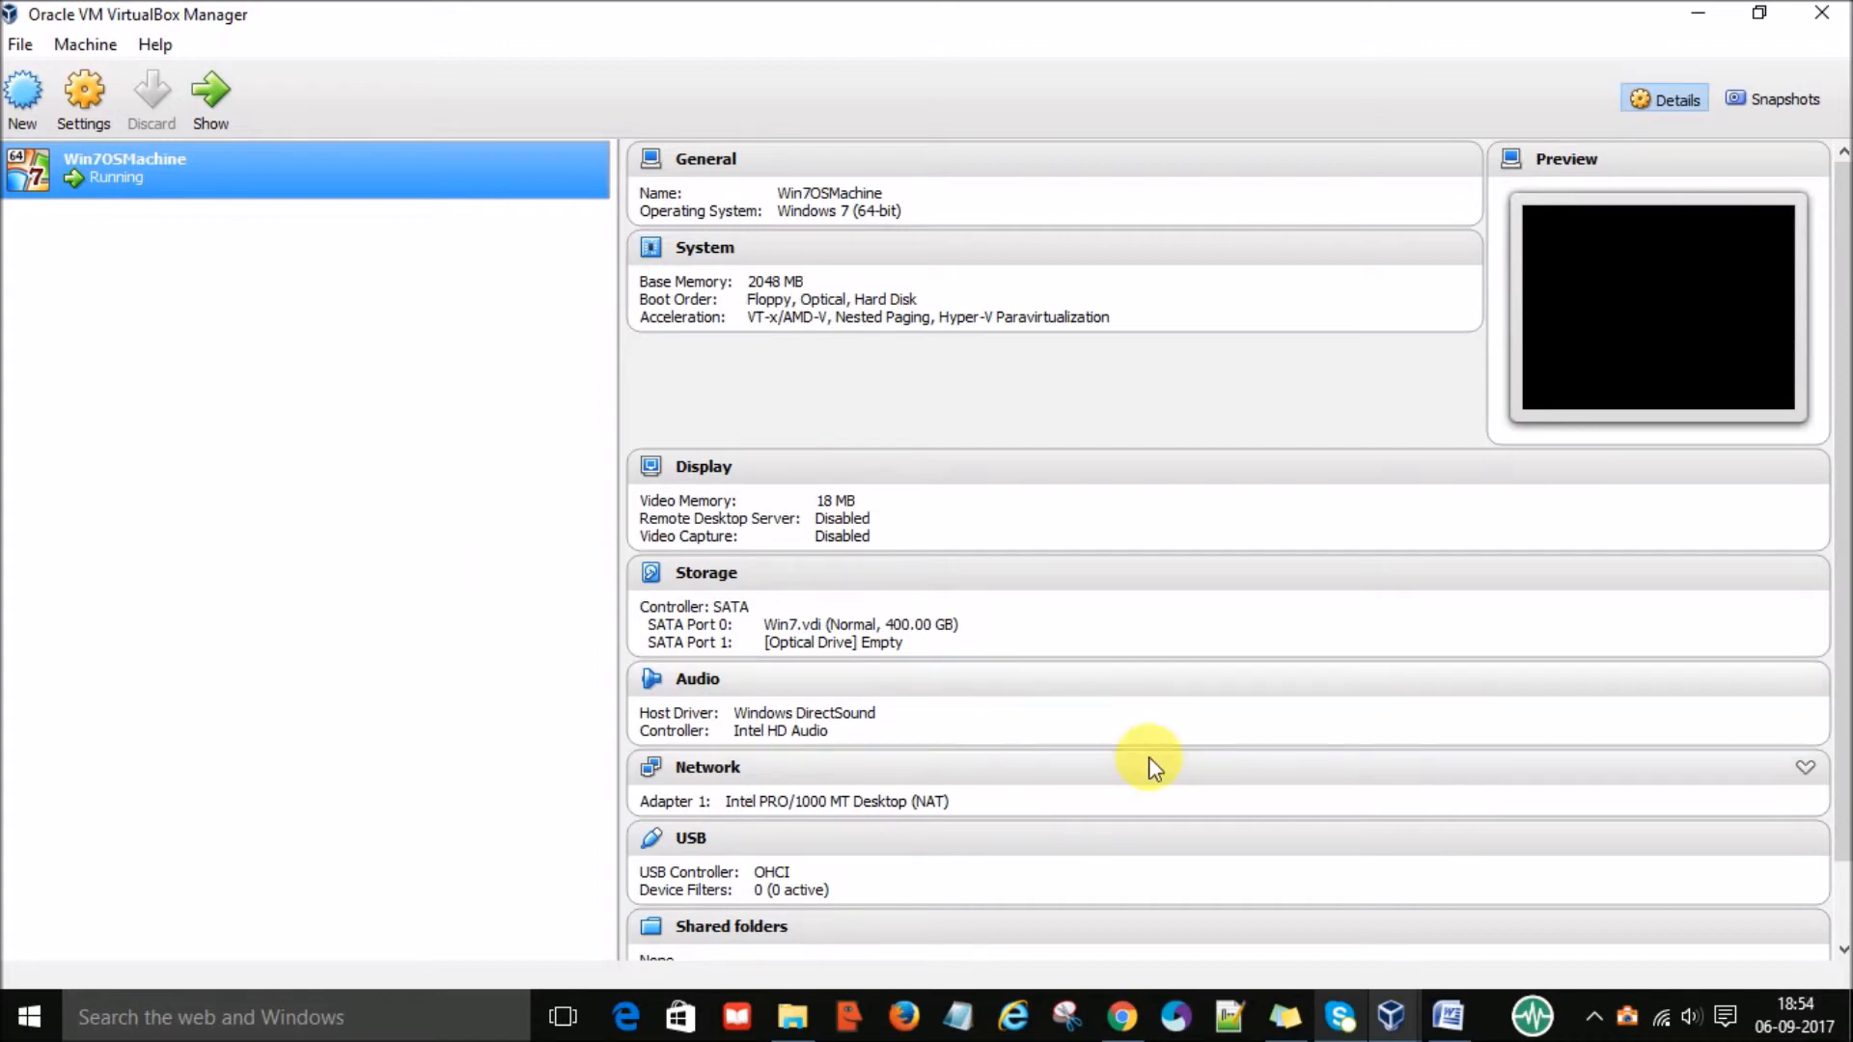
# Return to the running Win7OSMachine window and dismiss the mouse pointer integration message
pyautogui.click(1401, 1011)
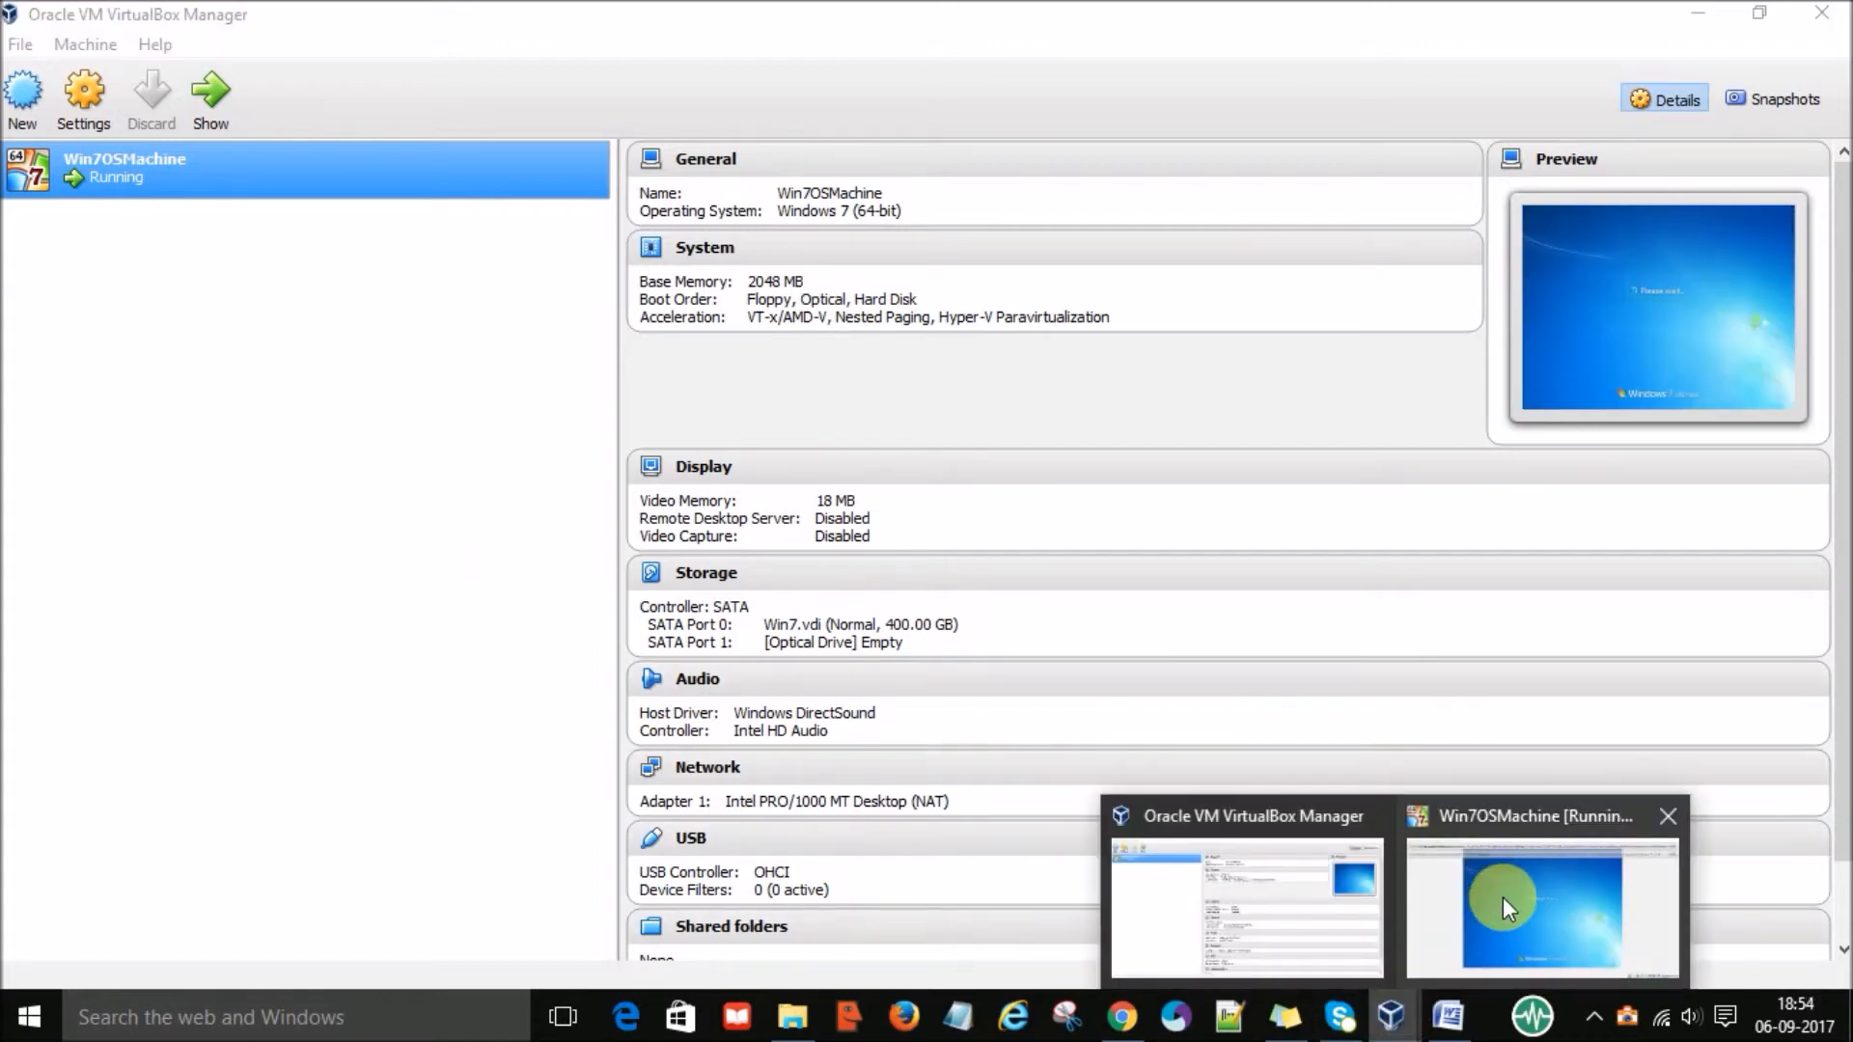
pyautogui.click(1503, 896)
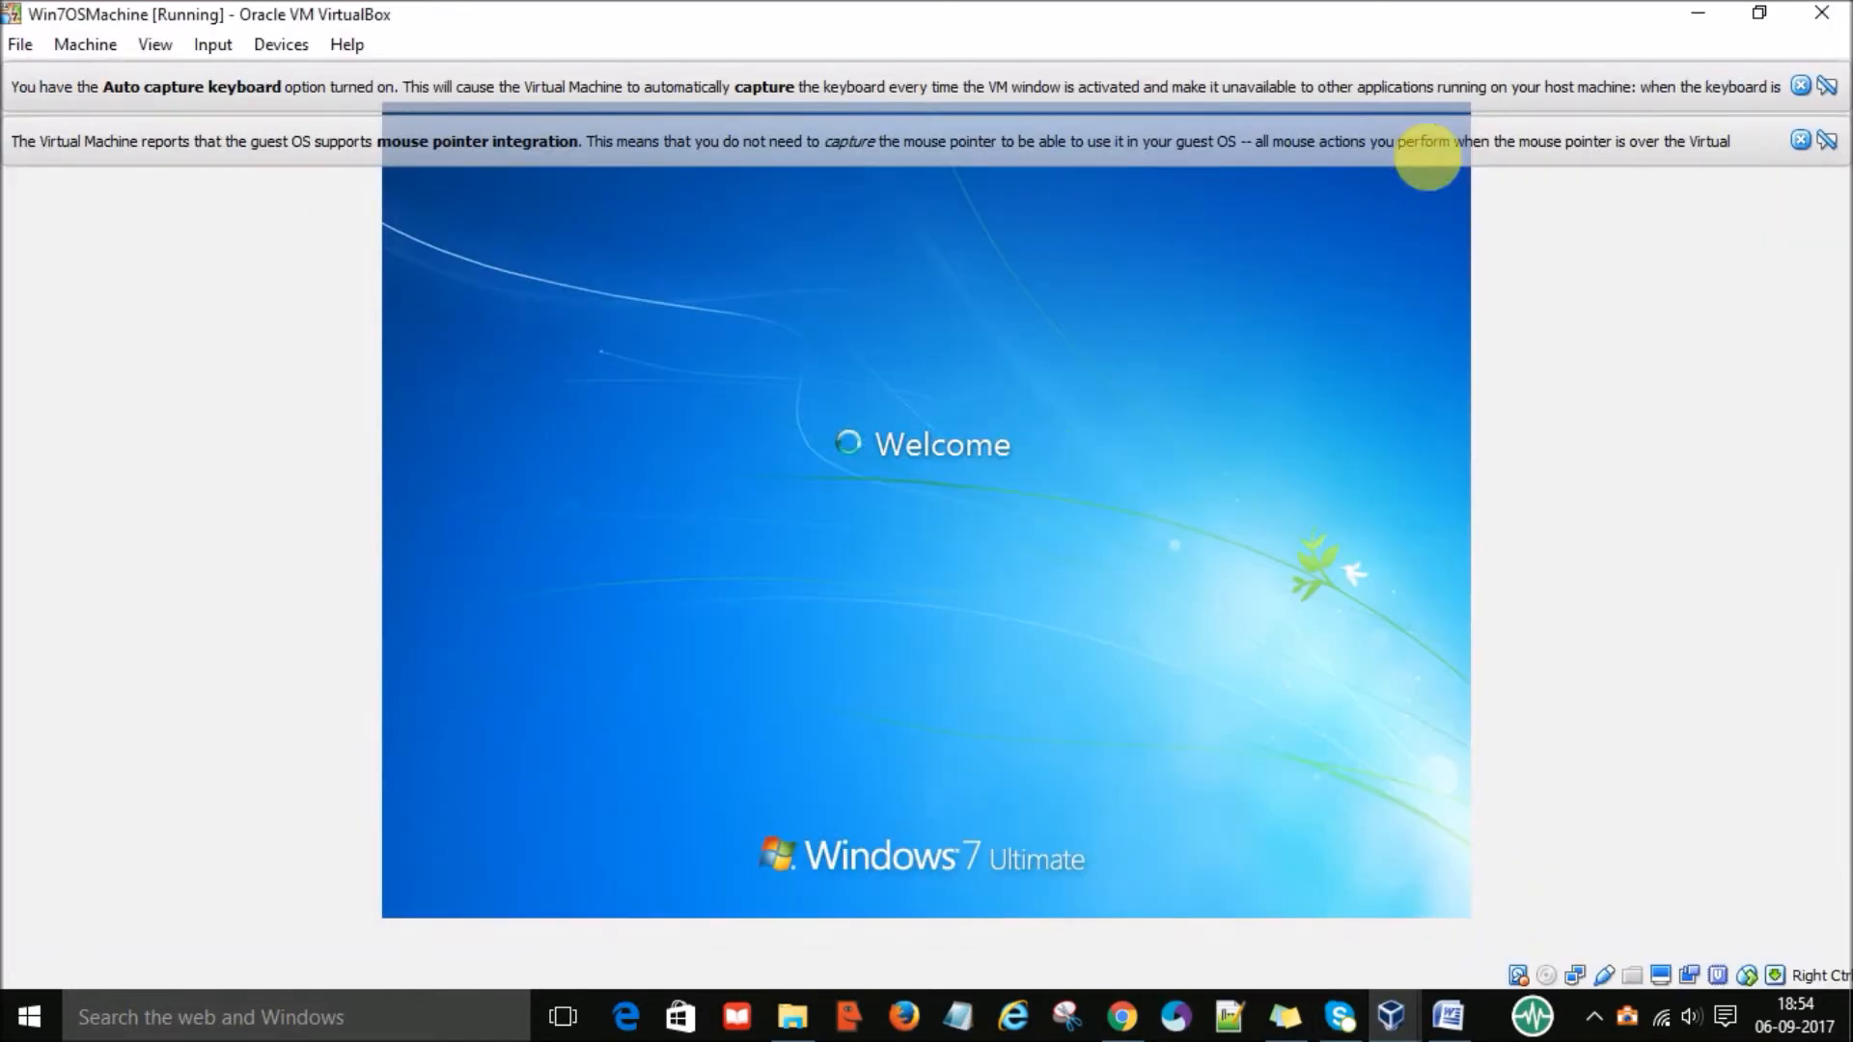
pyautogui.click(1801, 142)
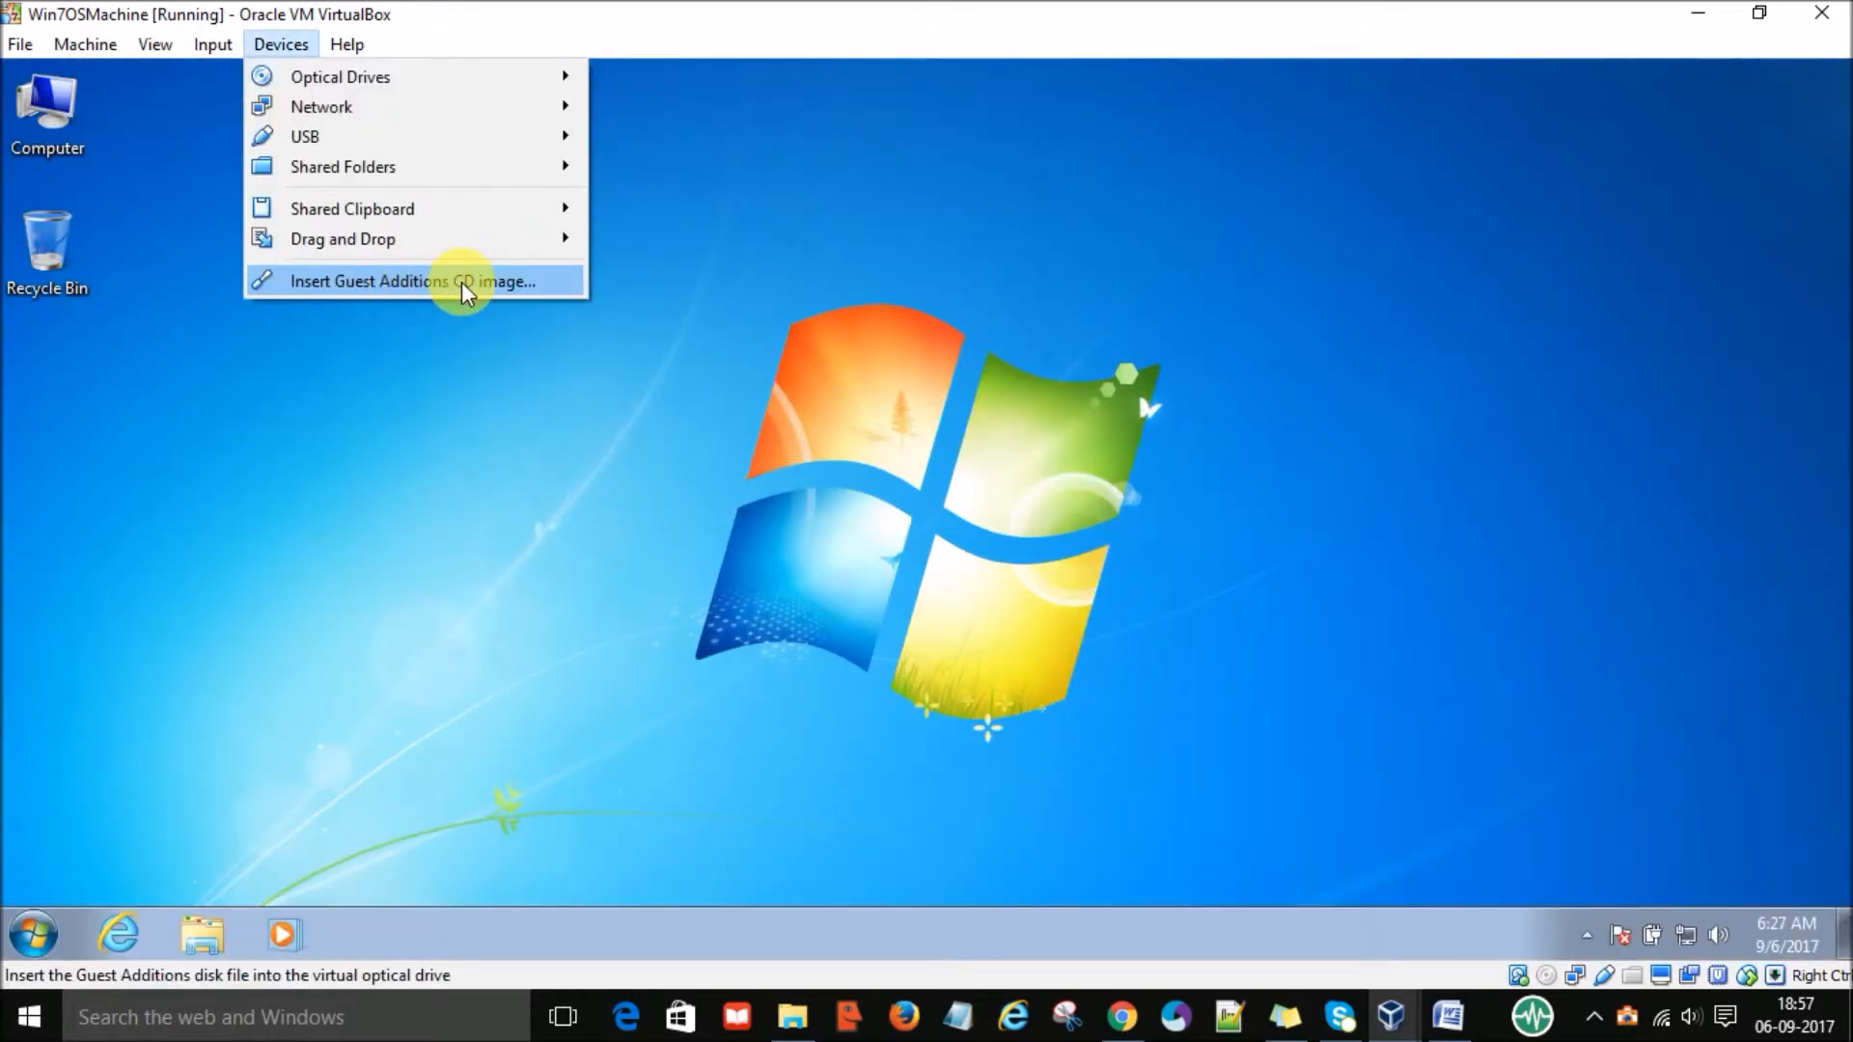
# Insert the Guest Additions CD image, run VBoxWindowsAdditions.exe in the guest and allow it to make changes
pyautogui.click(462, 282)
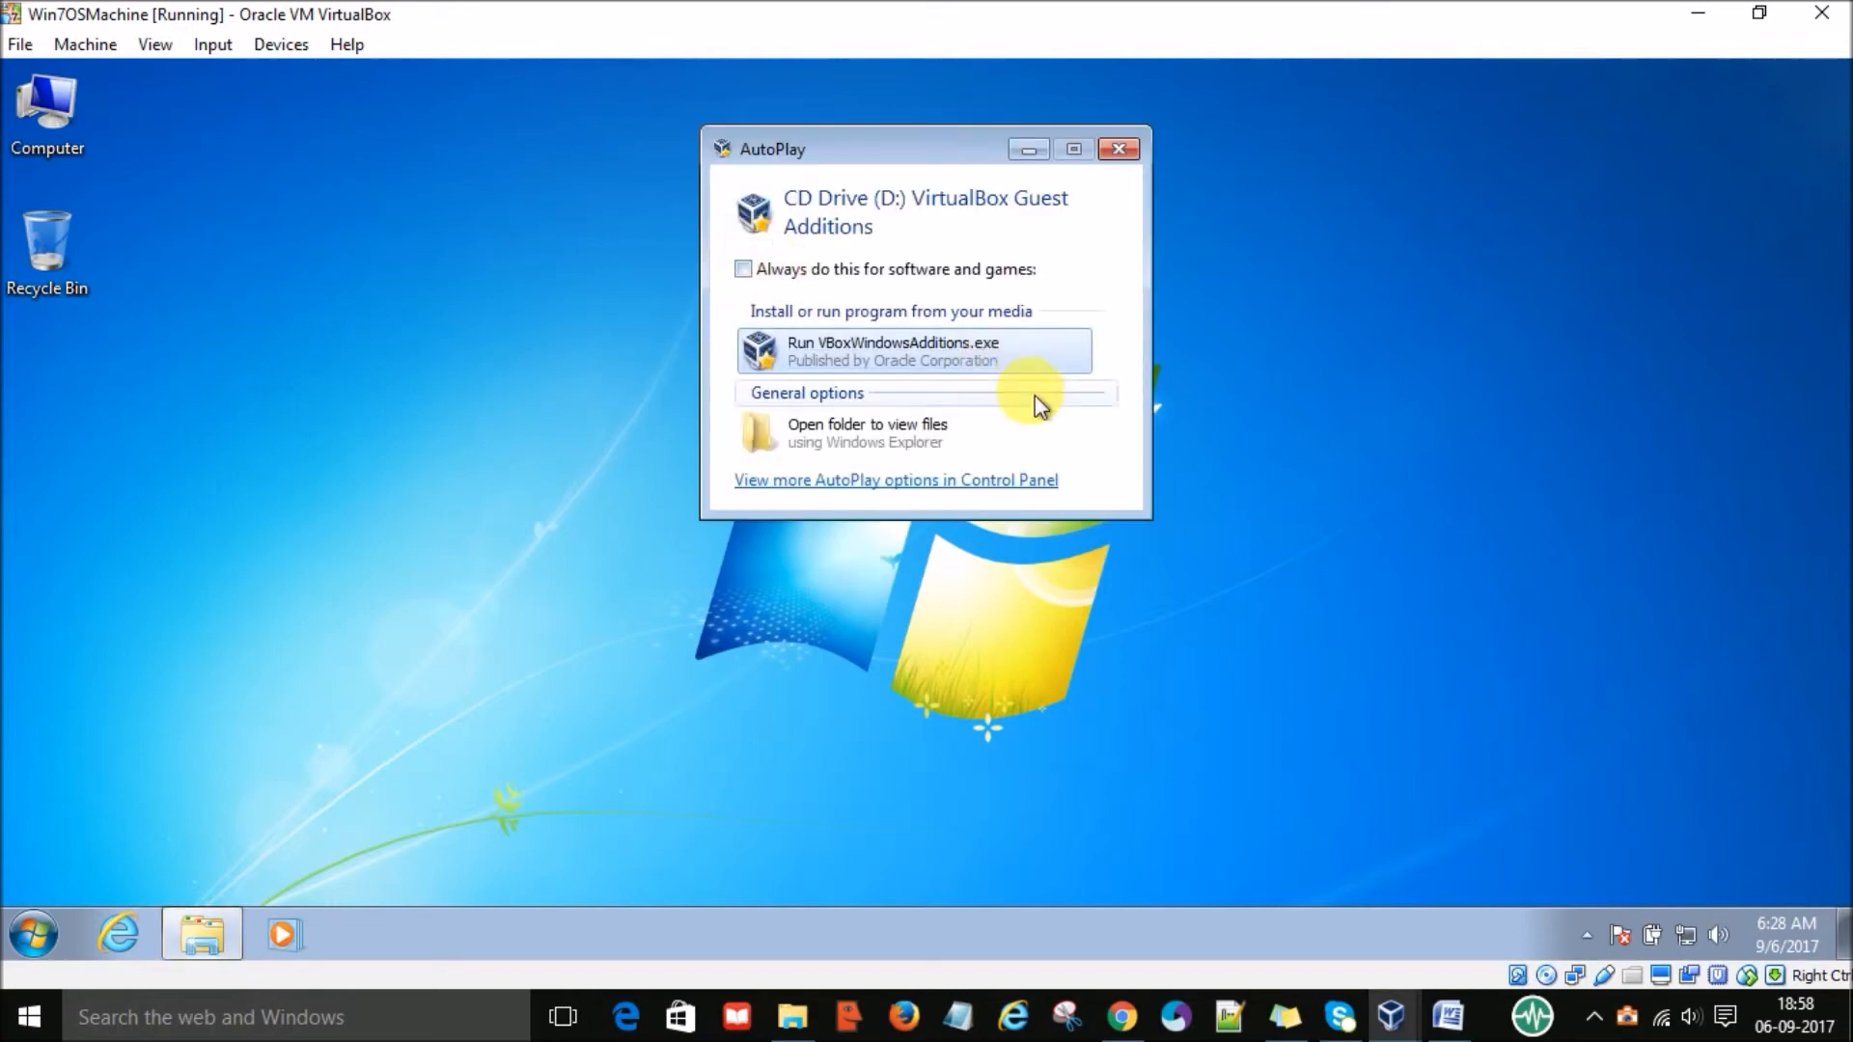
pyautogui.click(917, 363)
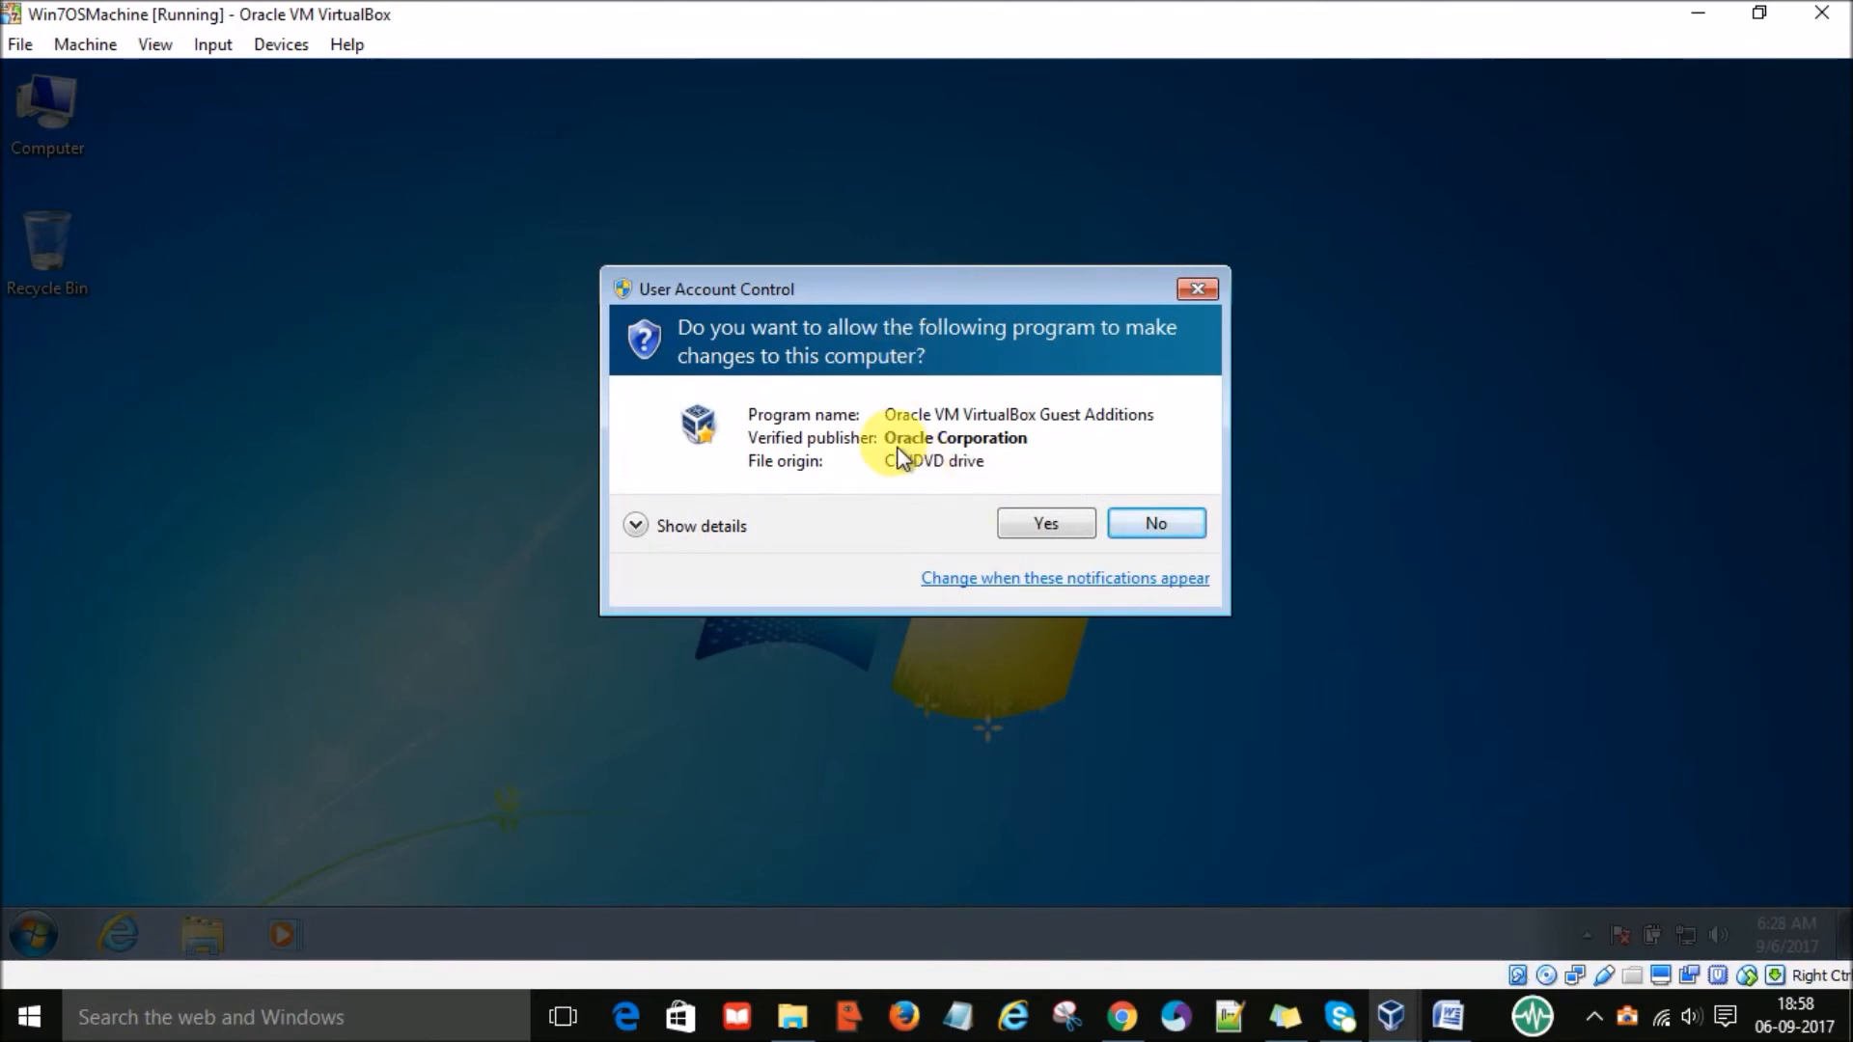
pyautogui.click(1028, 539)
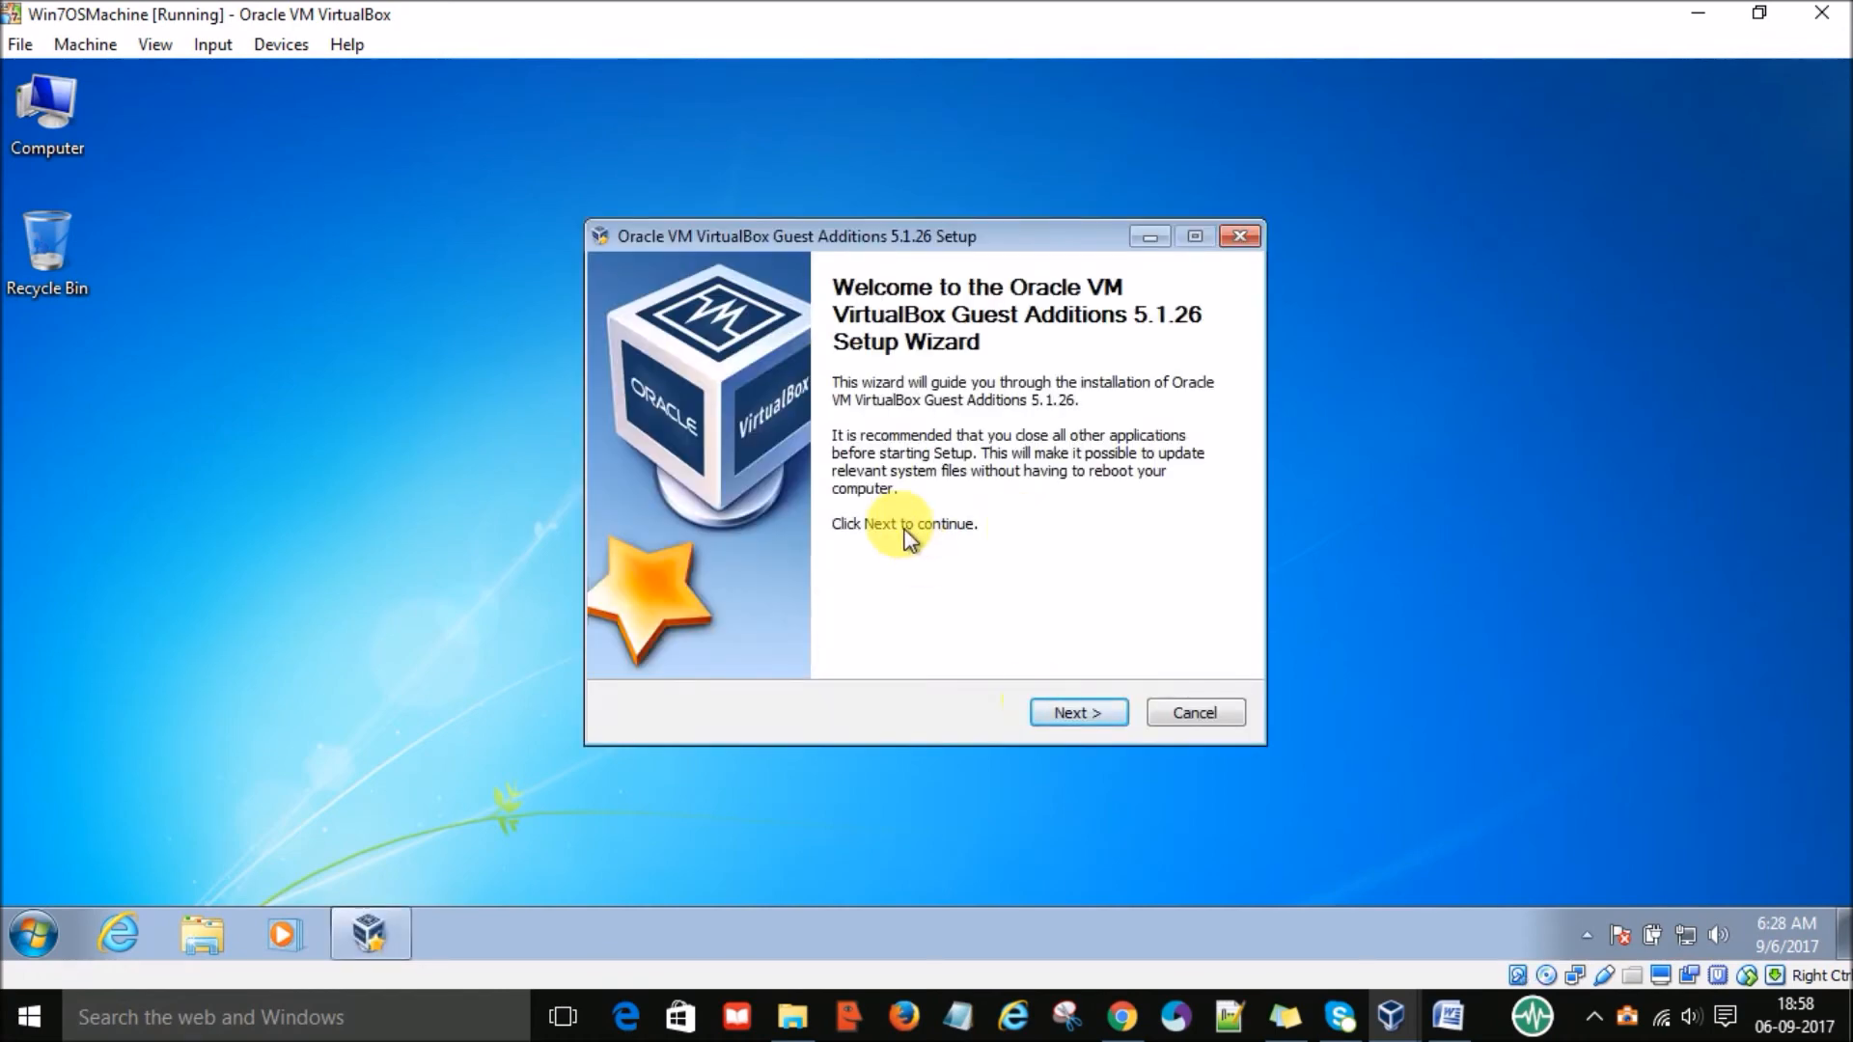
# Install VirtualBox Guest Additions 5.1.26 in the default destination folder with the default components
pyautogui.click(1089, 716)
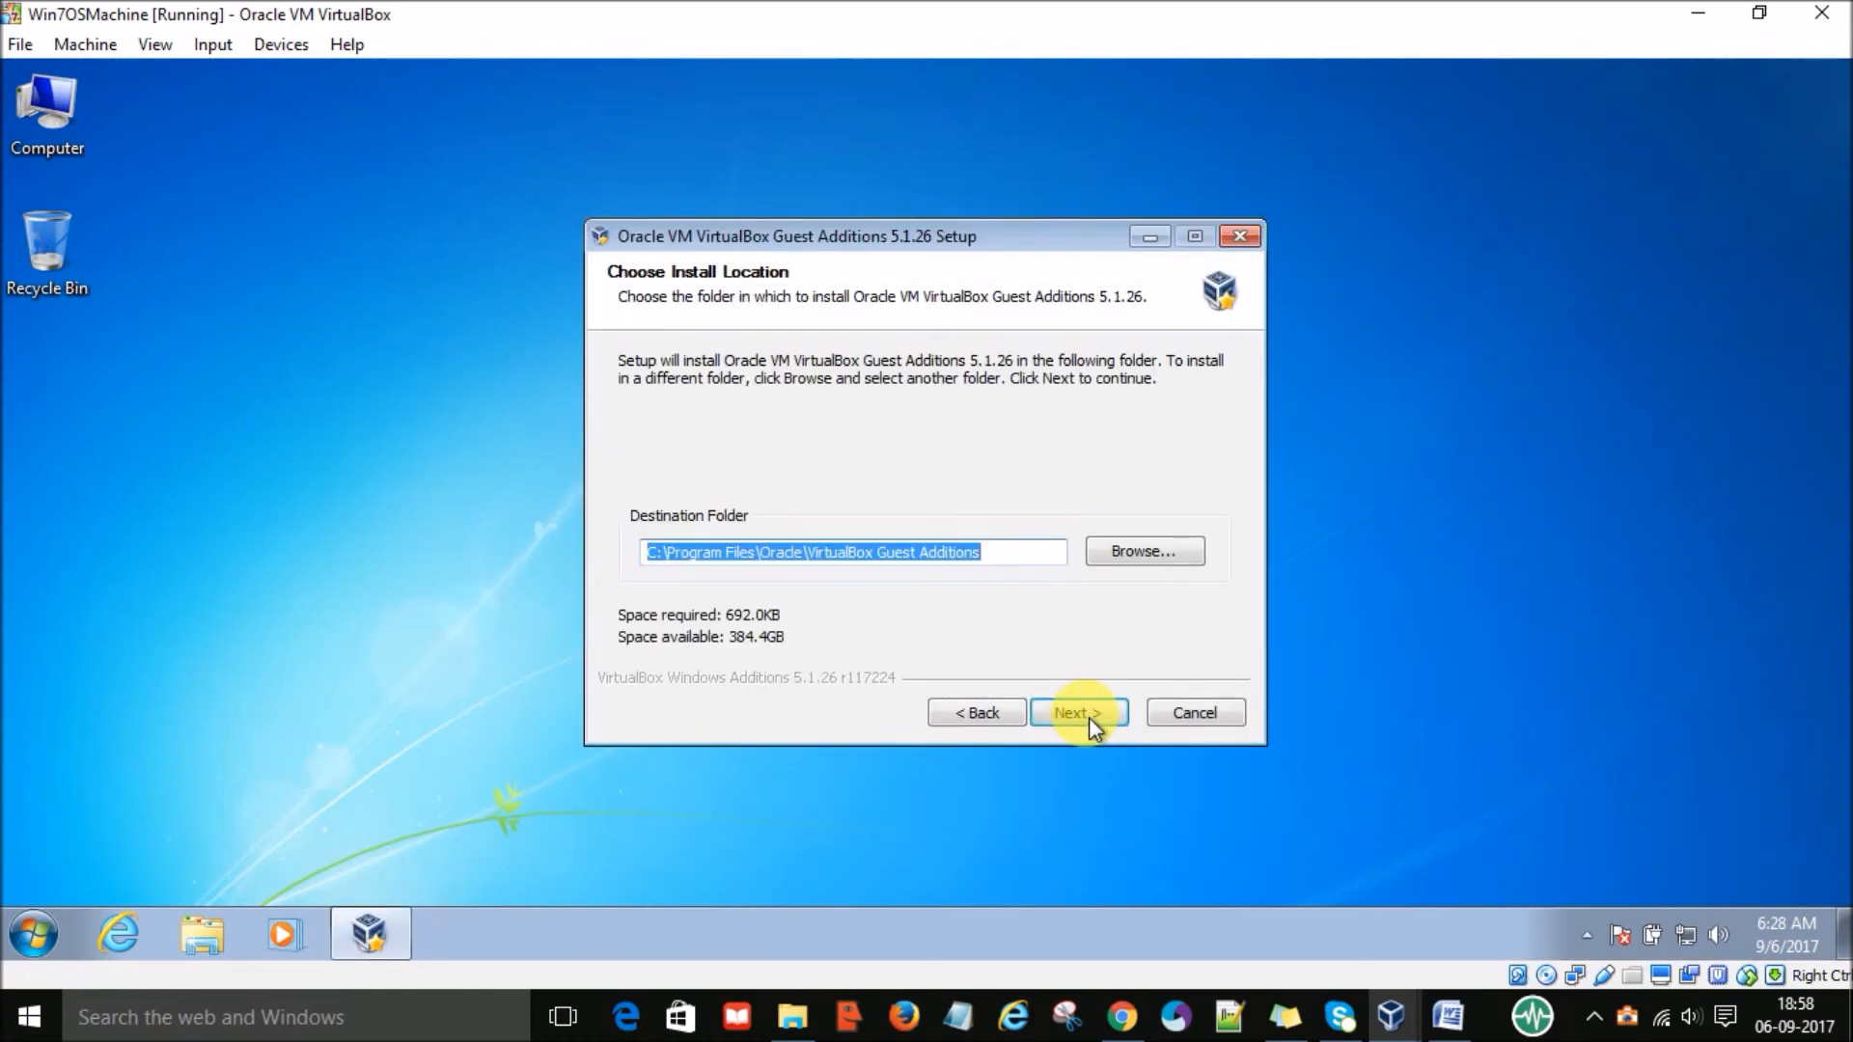
pyautogui.click(1089, 717)
pyautogui.click(1088, 716)
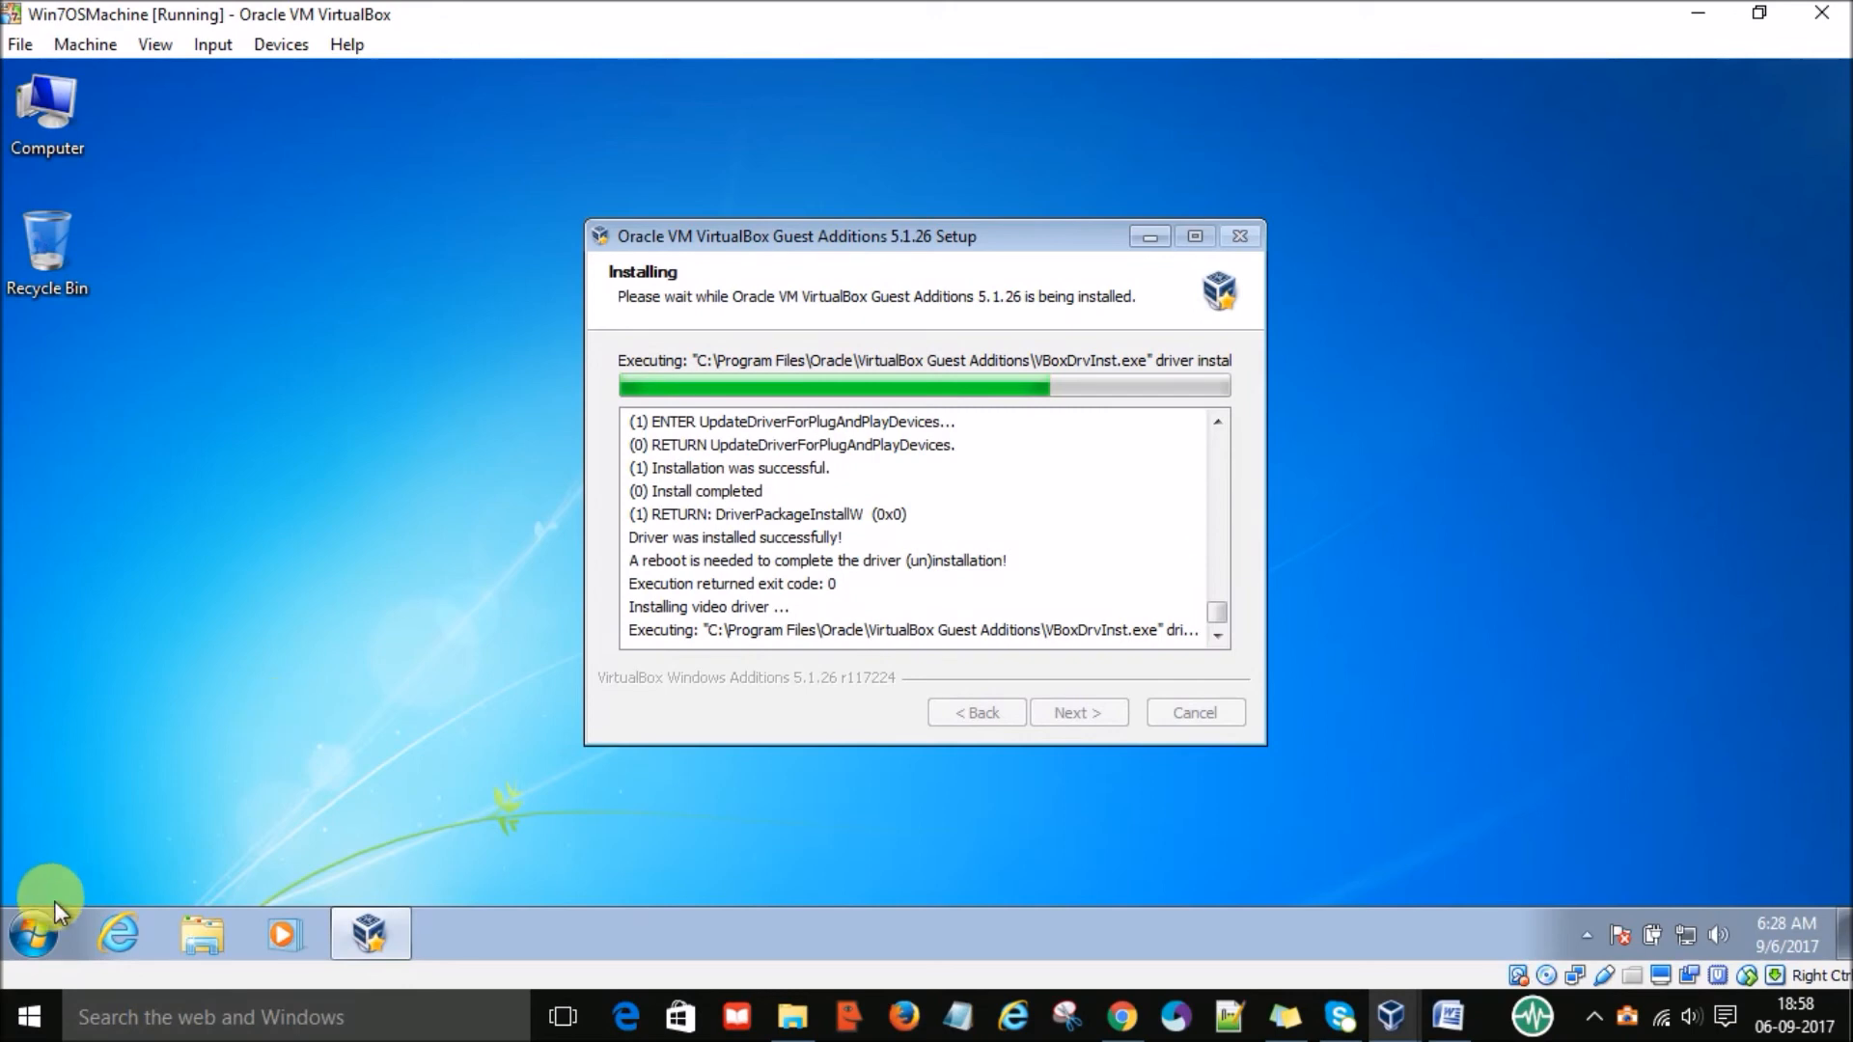
# Check the Windows 7 guest's power options while the Guest Additions installation runs, and dismiss them without choosing one
pyautogui.click(38, 933)
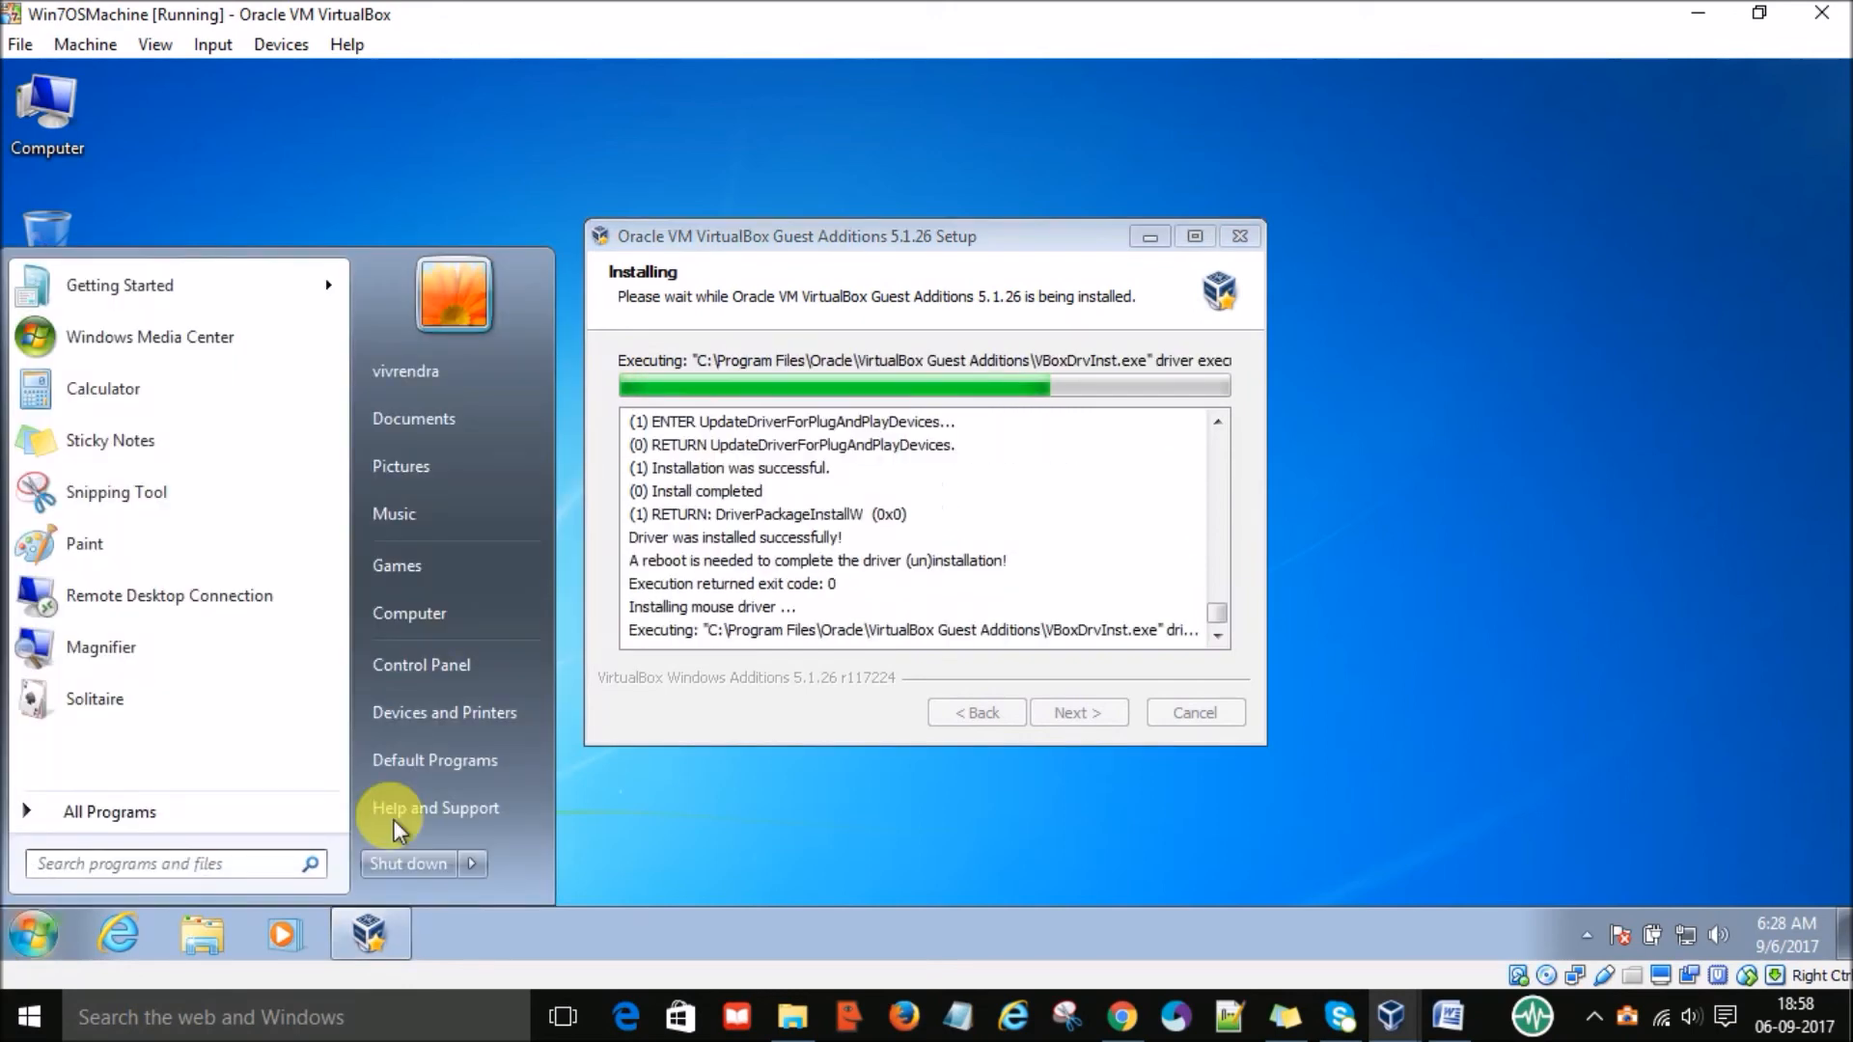
pyautogui.click(475, 869)
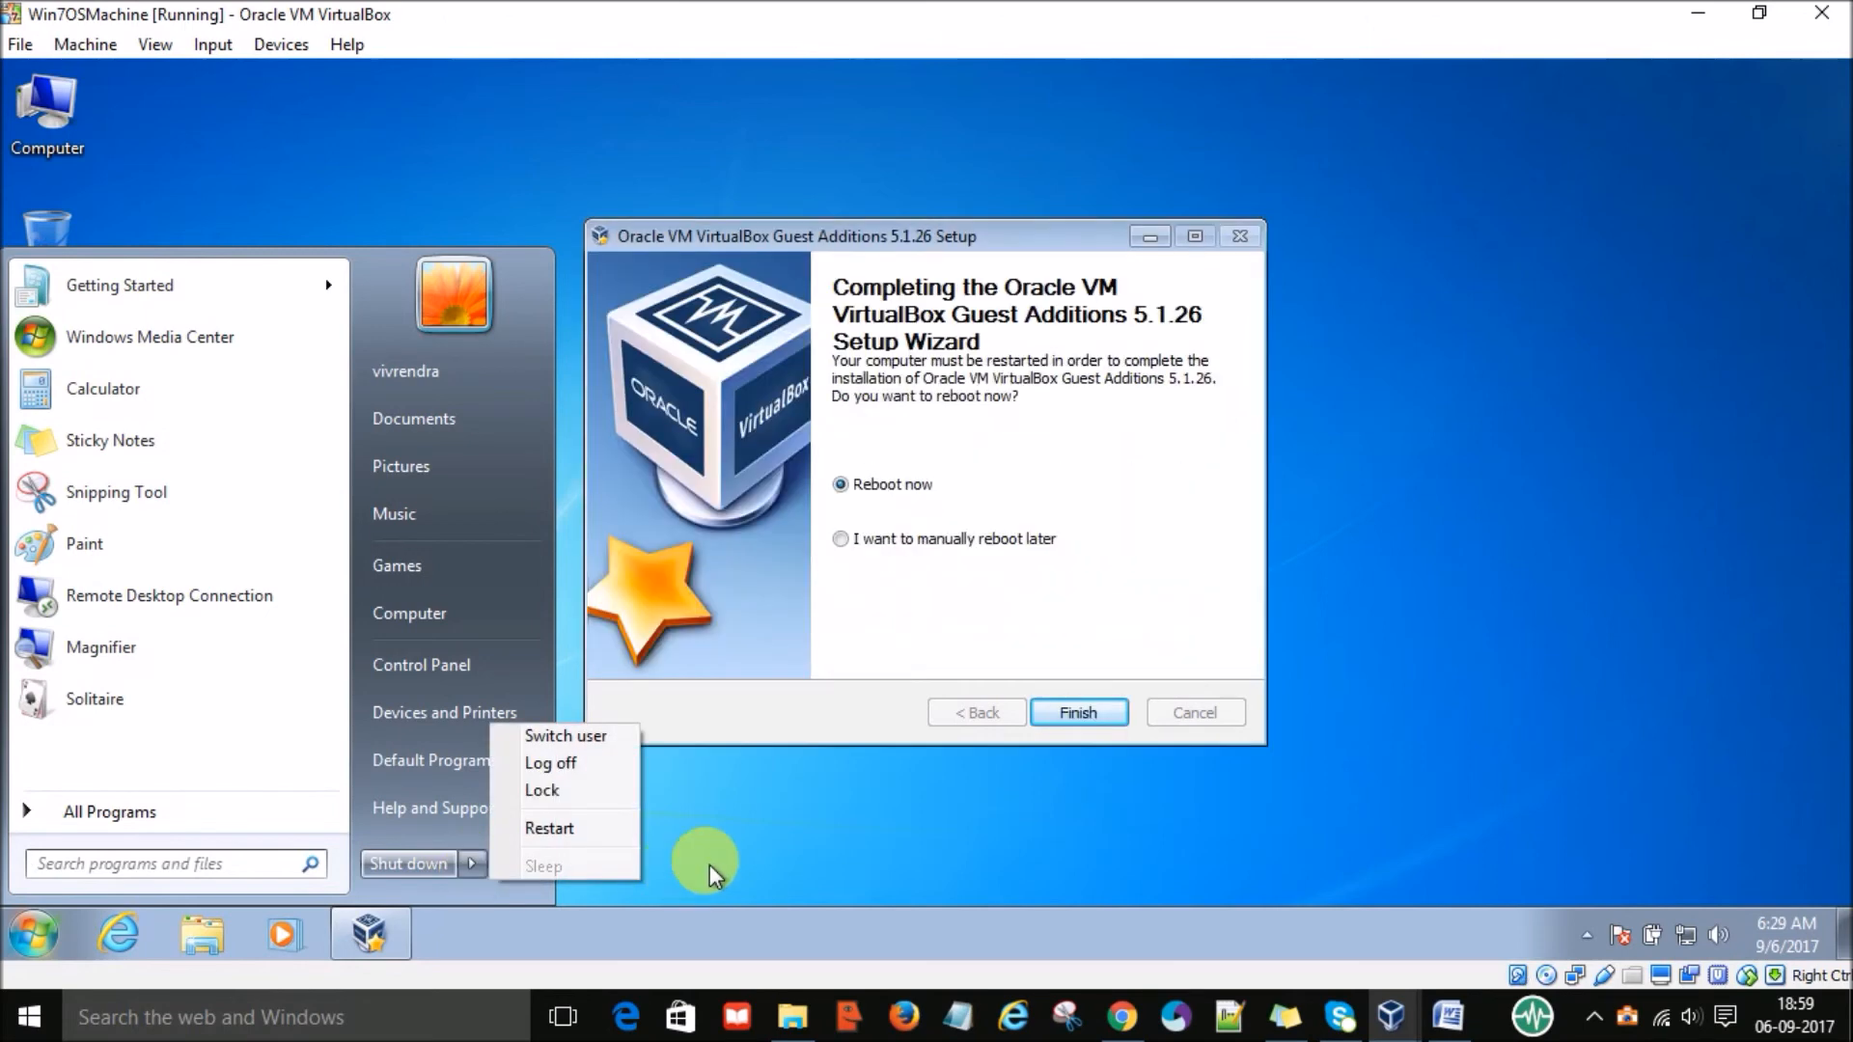
pyautogui.click(828, 846)
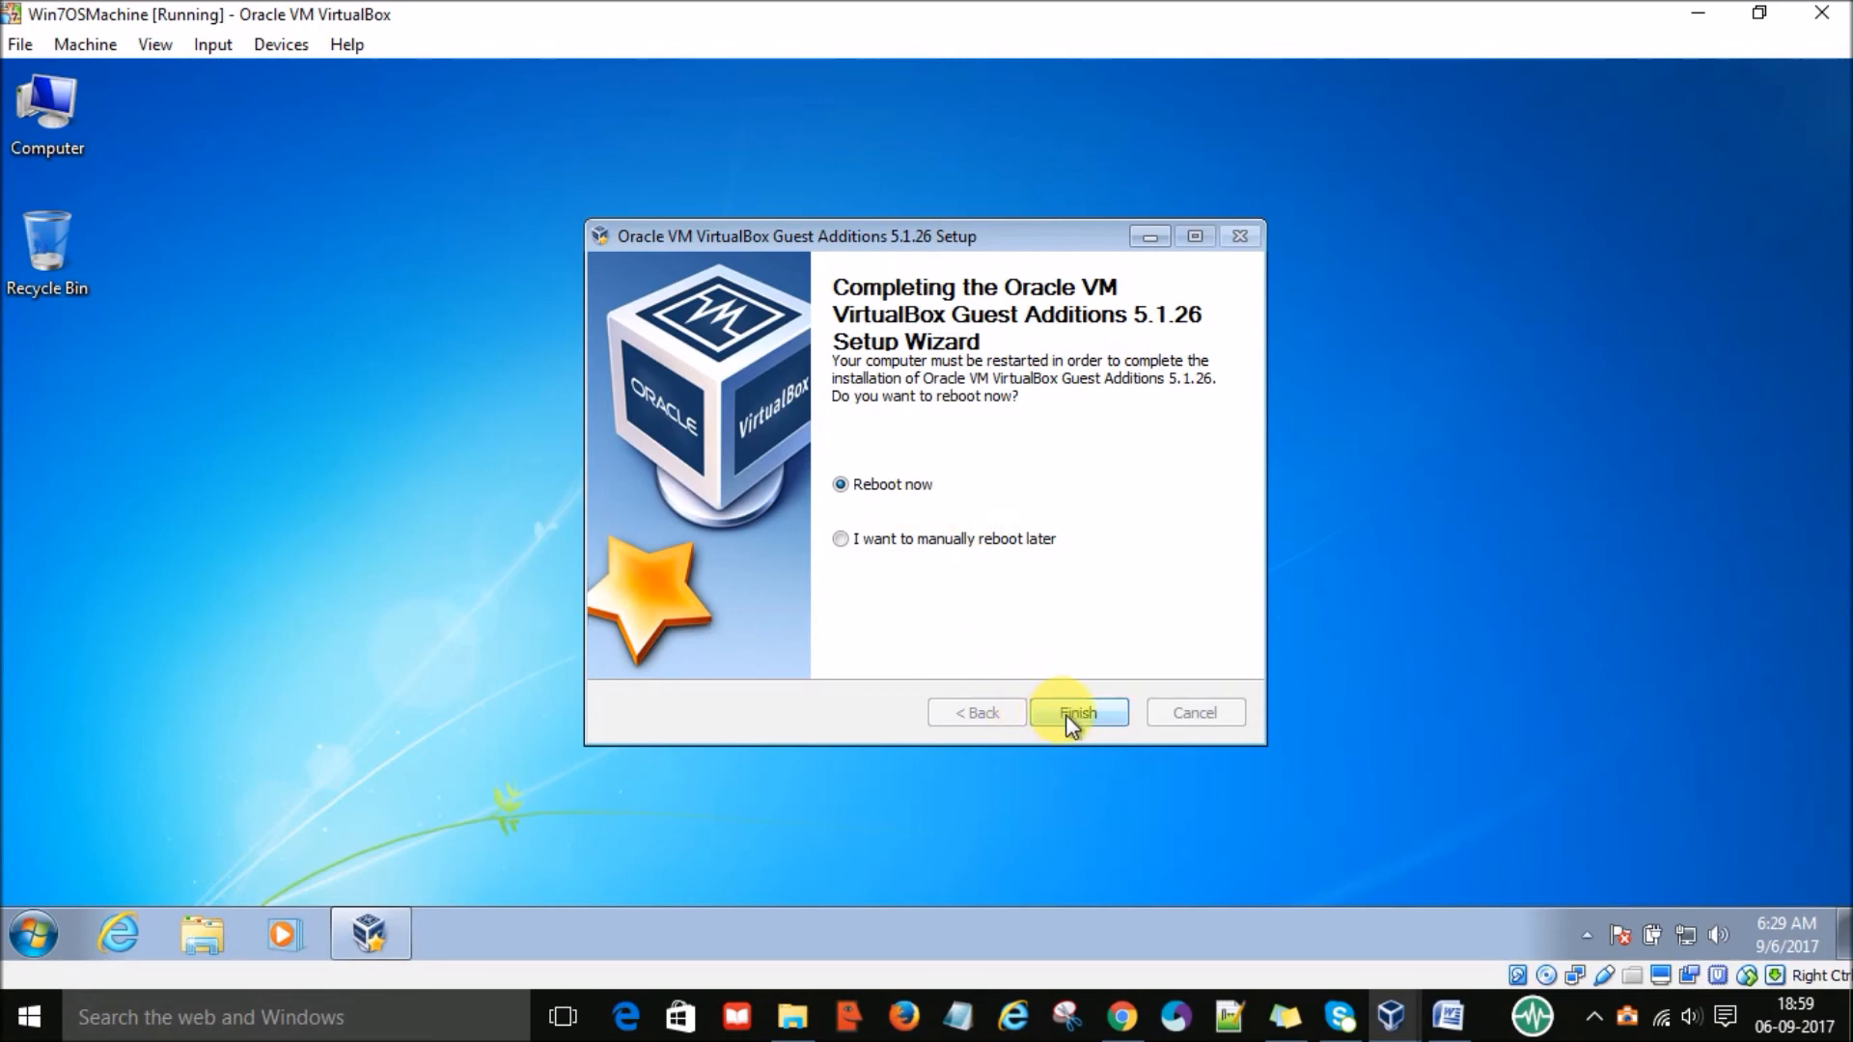
# Finish the Guest Additions 5.1.26 setup with the option to manually reboot later
pyautogui.click(839, 548)
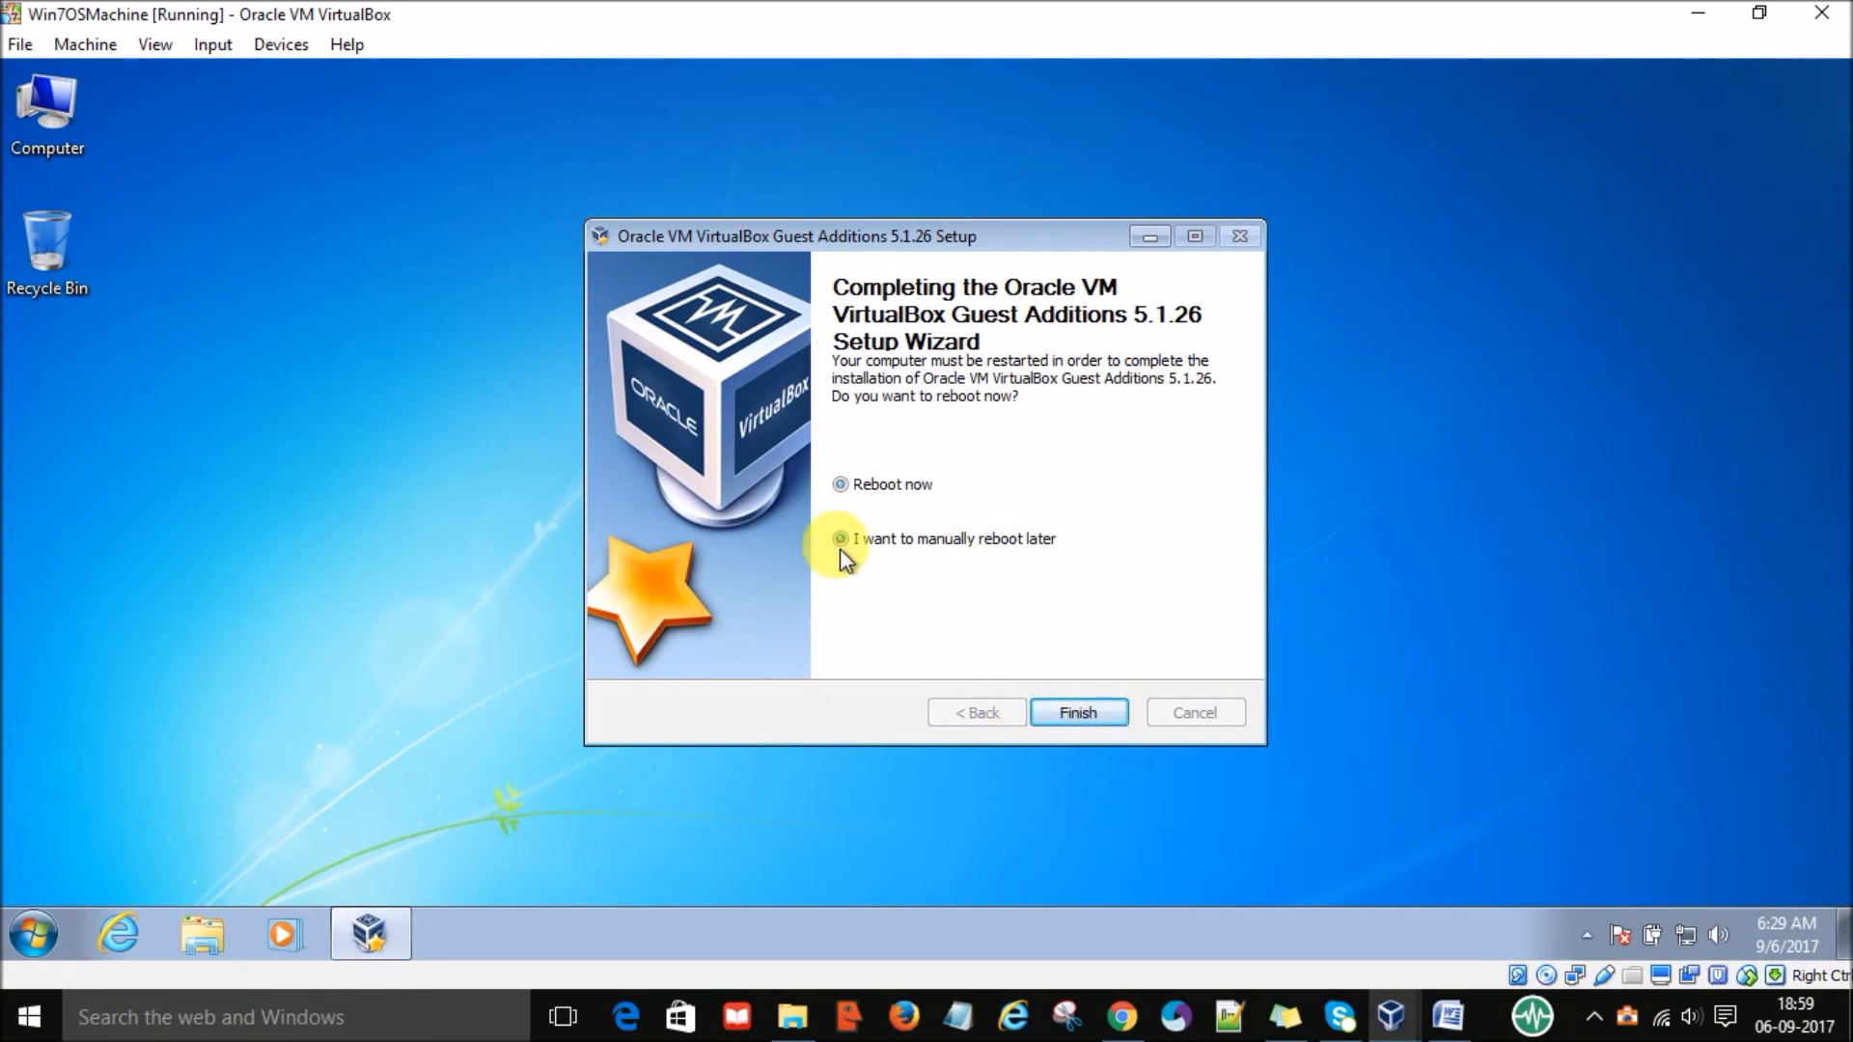
pyautogui.click(1078, 713)
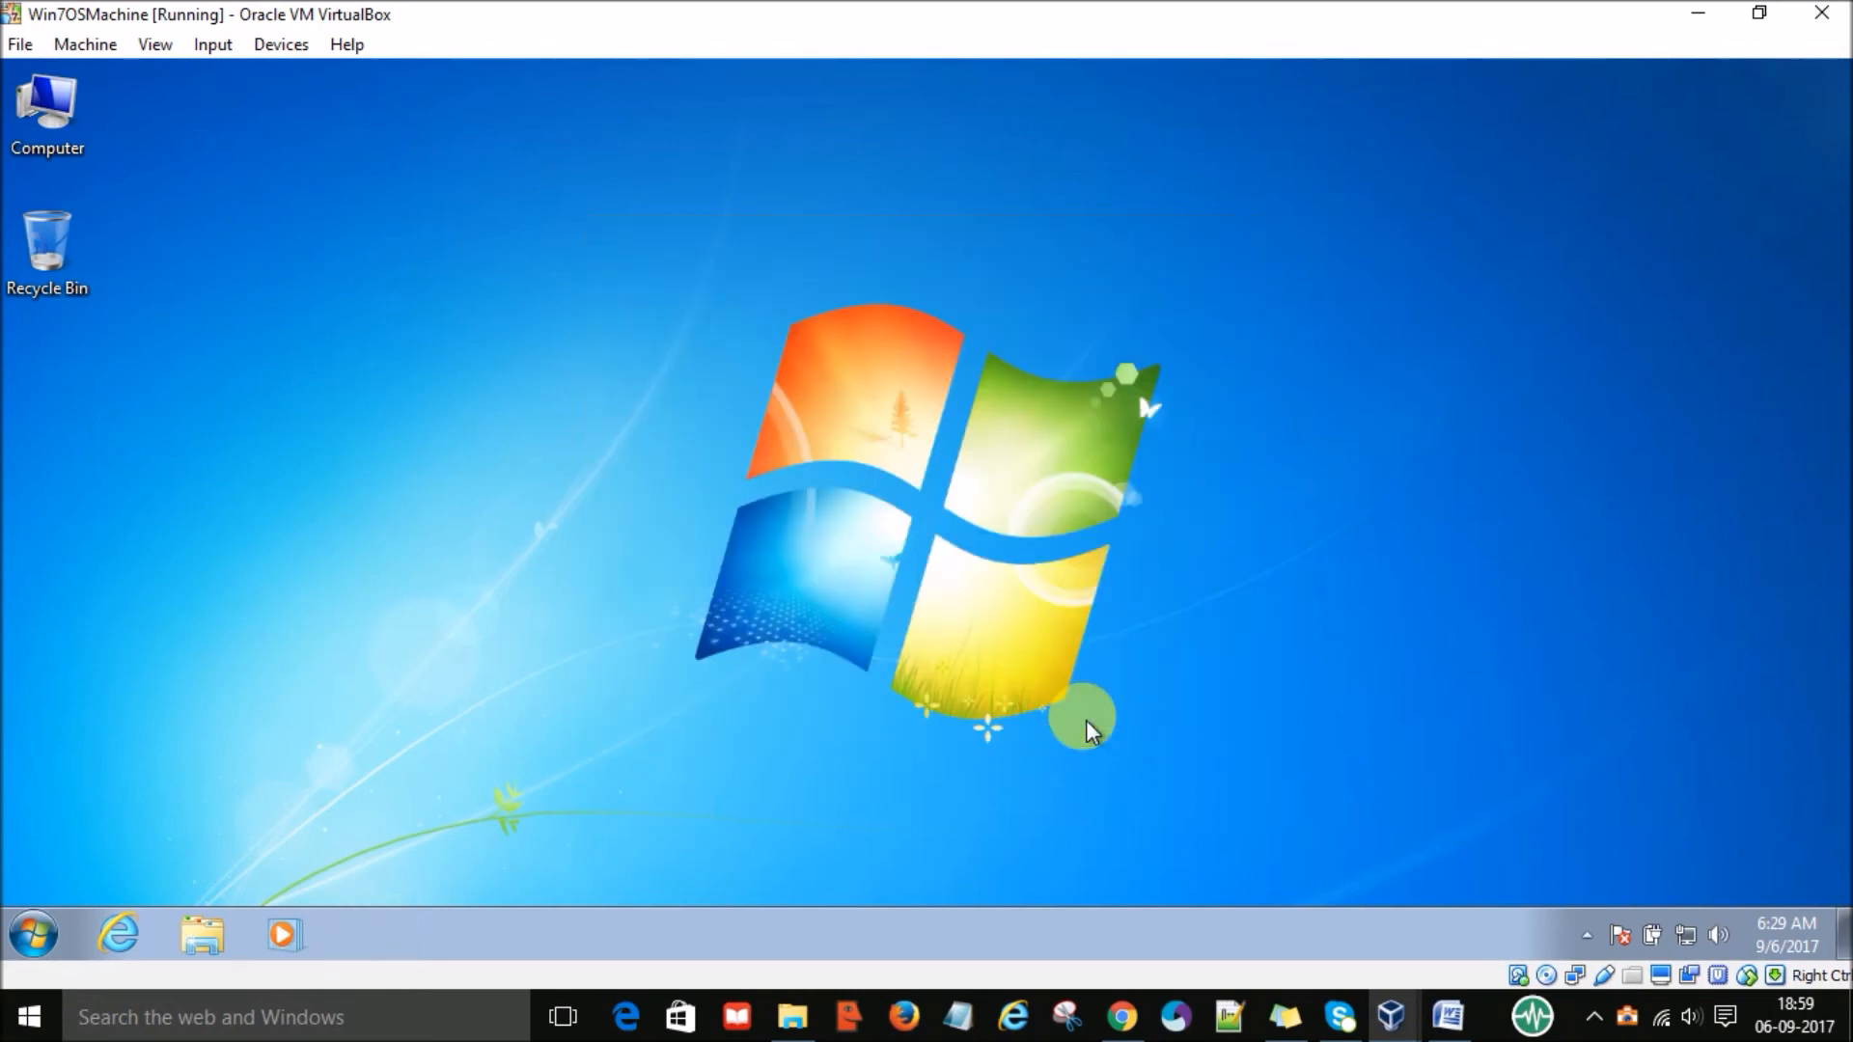
# Examine where the guest's Restart command is found among the power options, and close them without restarting
pyautogui.click(33, 922)
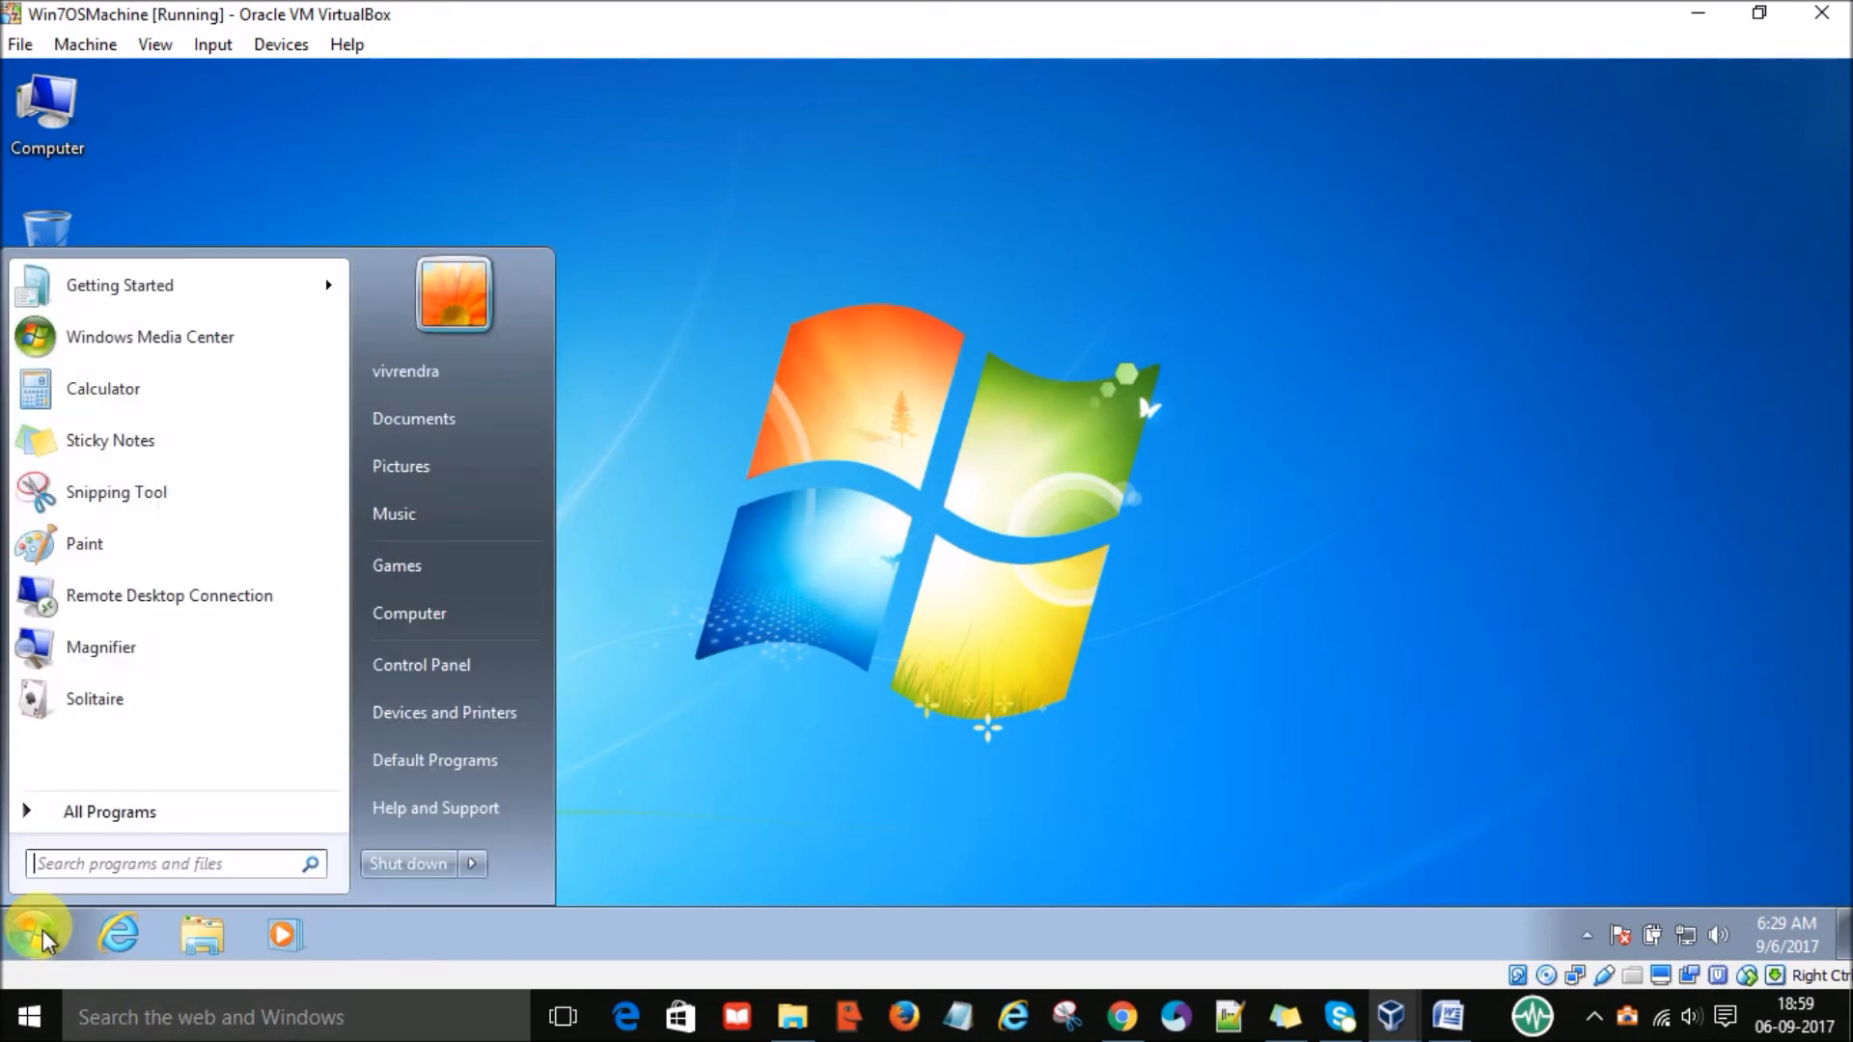
pyautogui.click(470, 872)
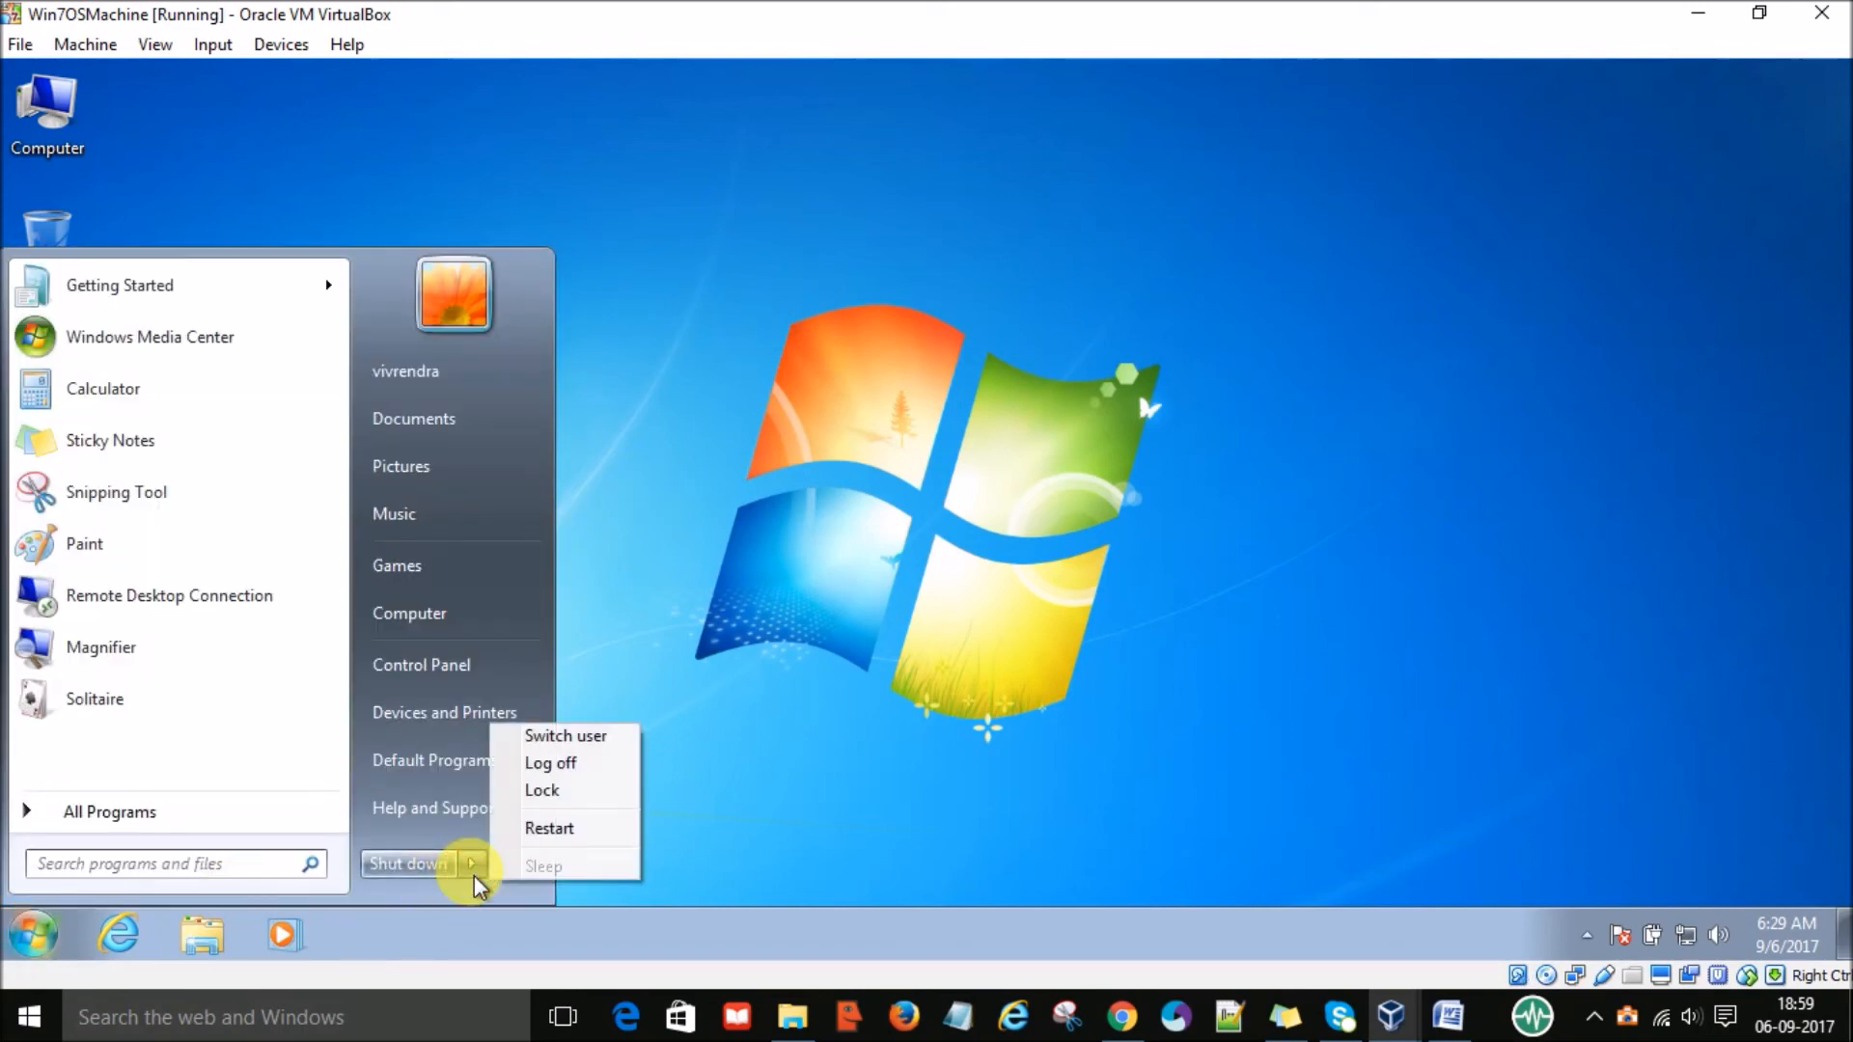
pyautogui.click(913, 472)
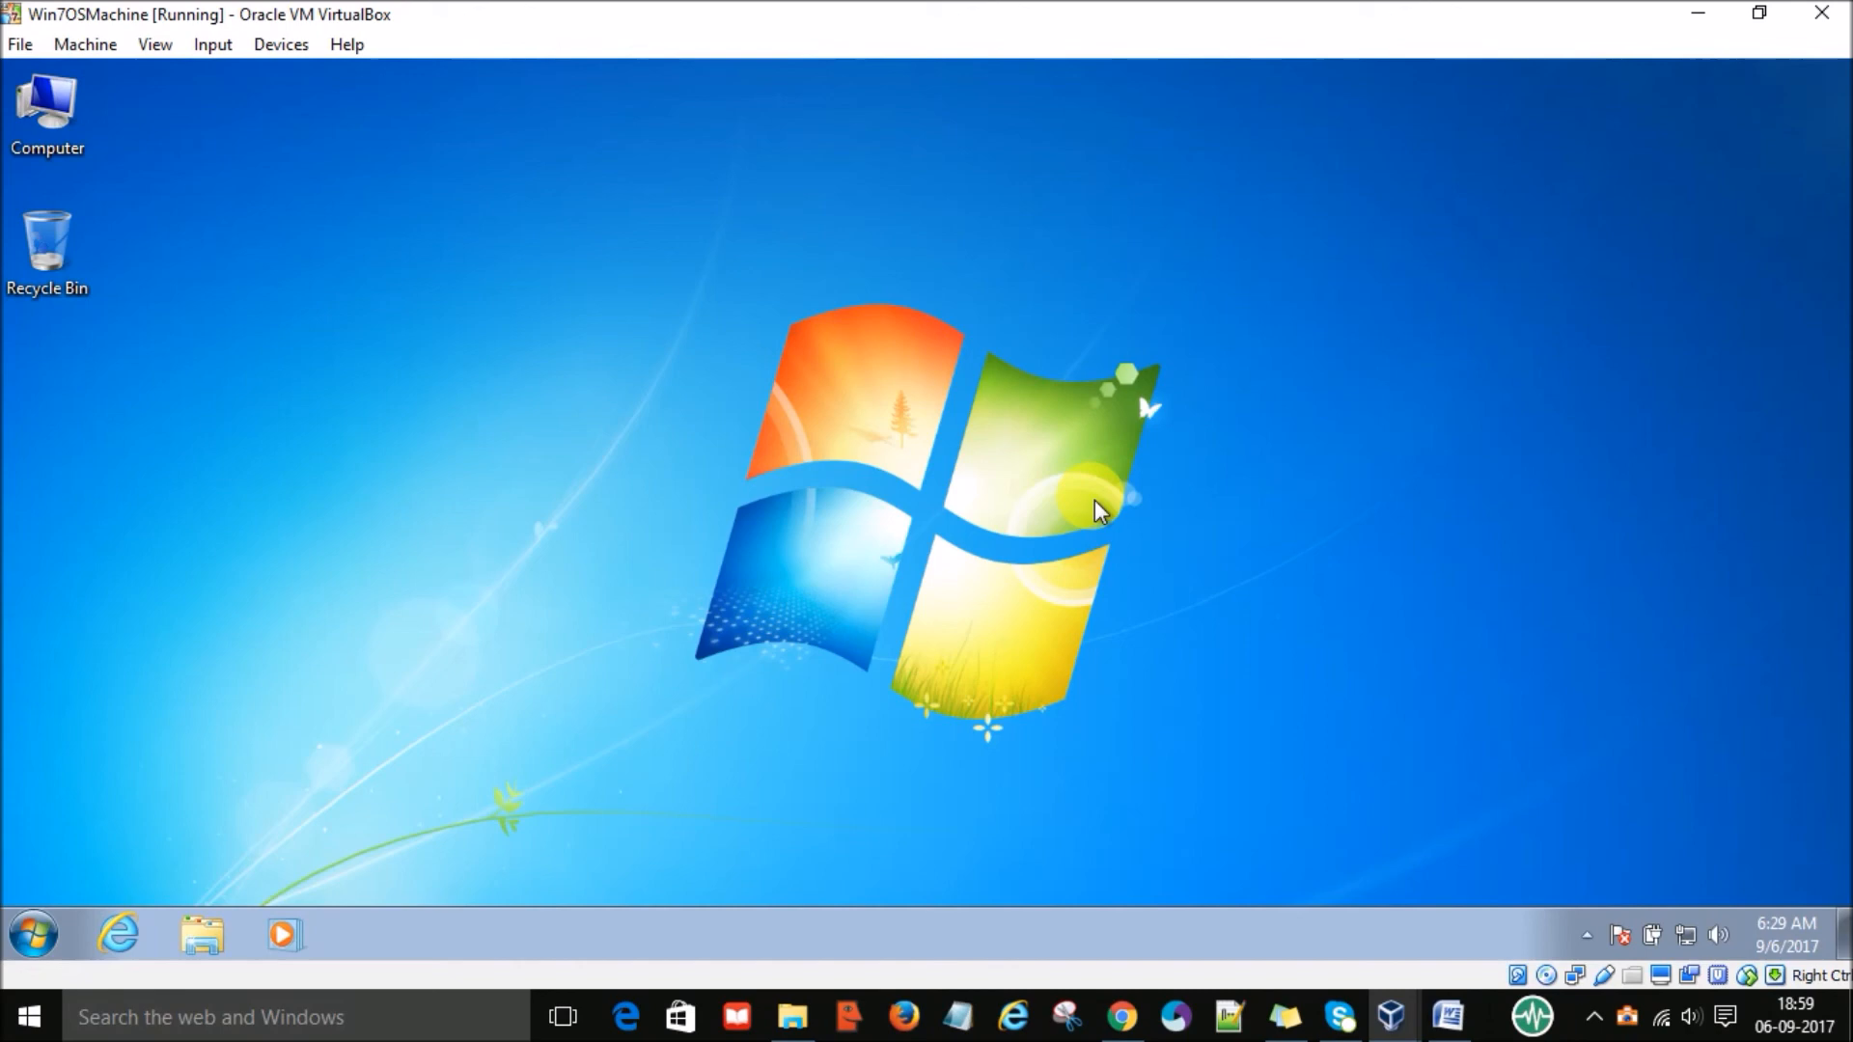
pyautogui.click(1594, 1016)
pyautogui.rightClick(1625, 957)
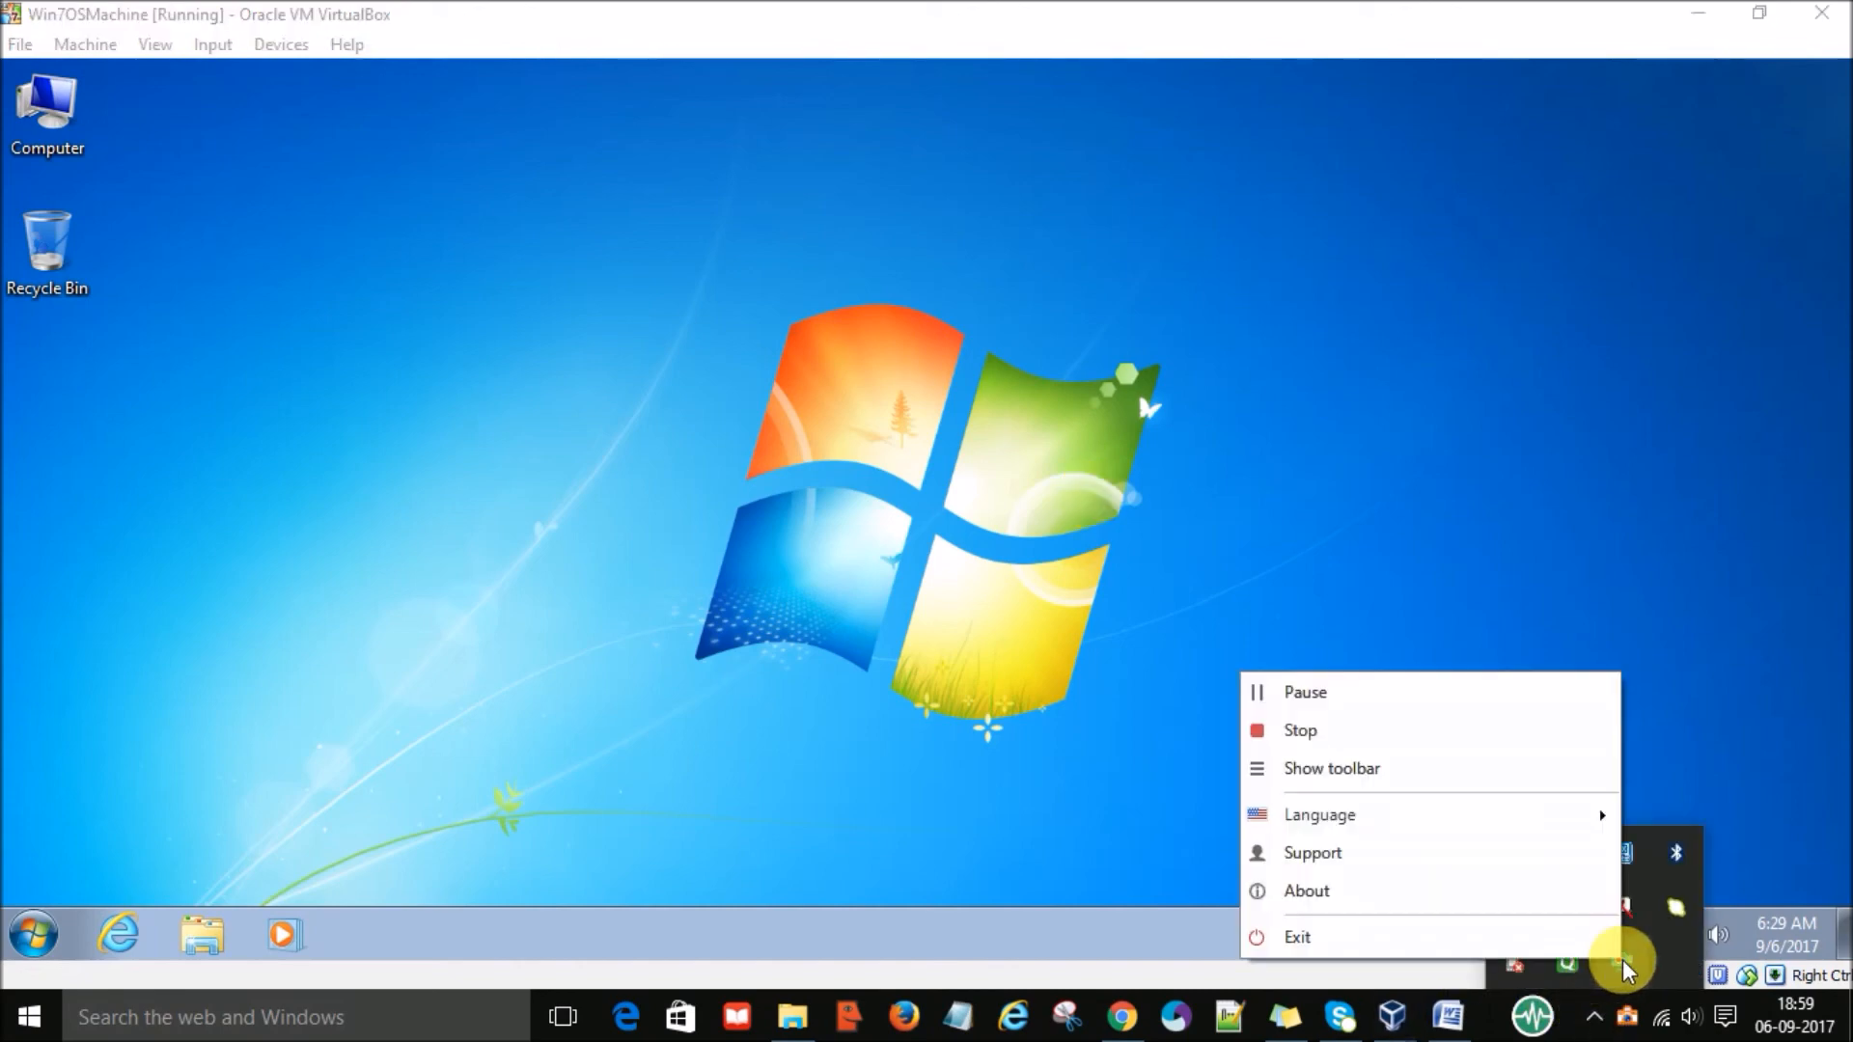